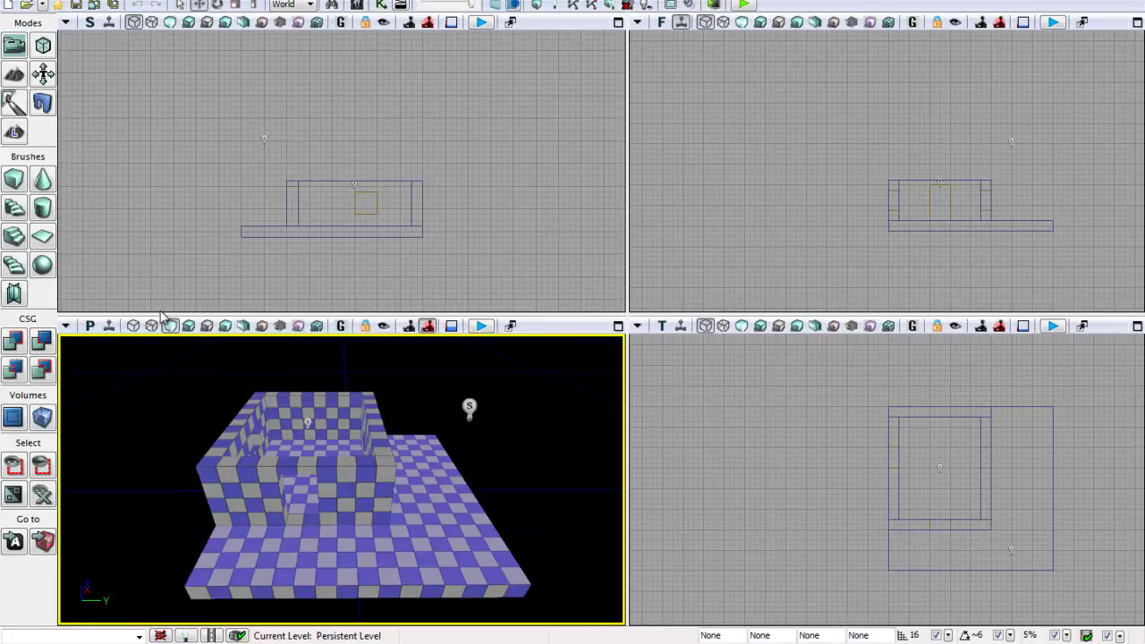
Build an 8-sided cylinder brush with Z 256 and outer radius 64, and place it on the floor's front corner beside the house.
right_click(42, 208)
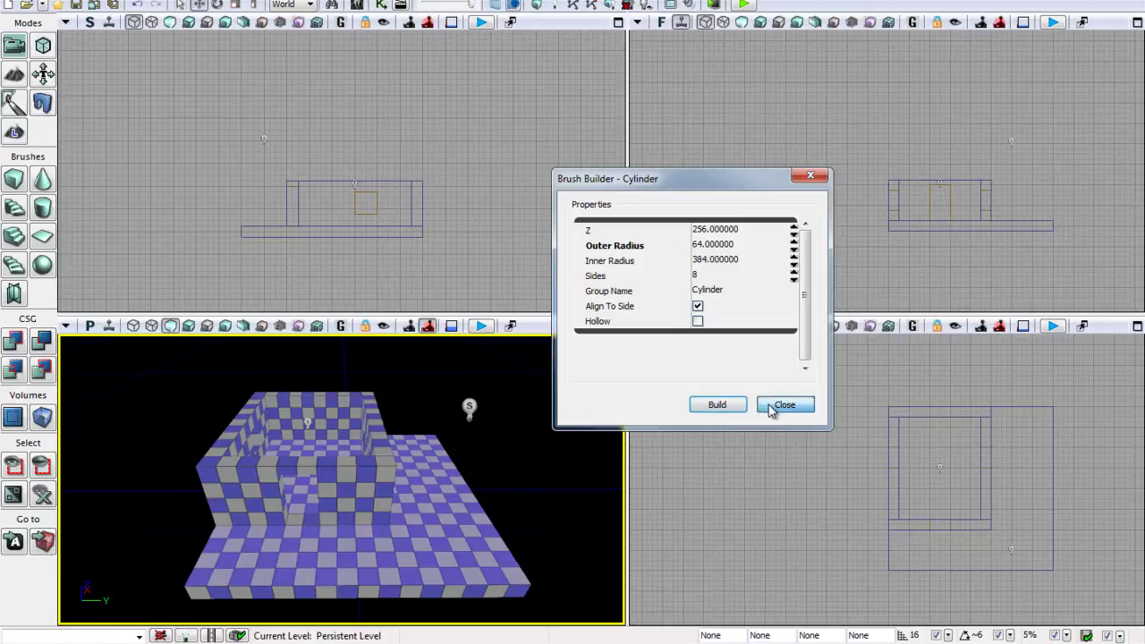
left_click(770, 408)
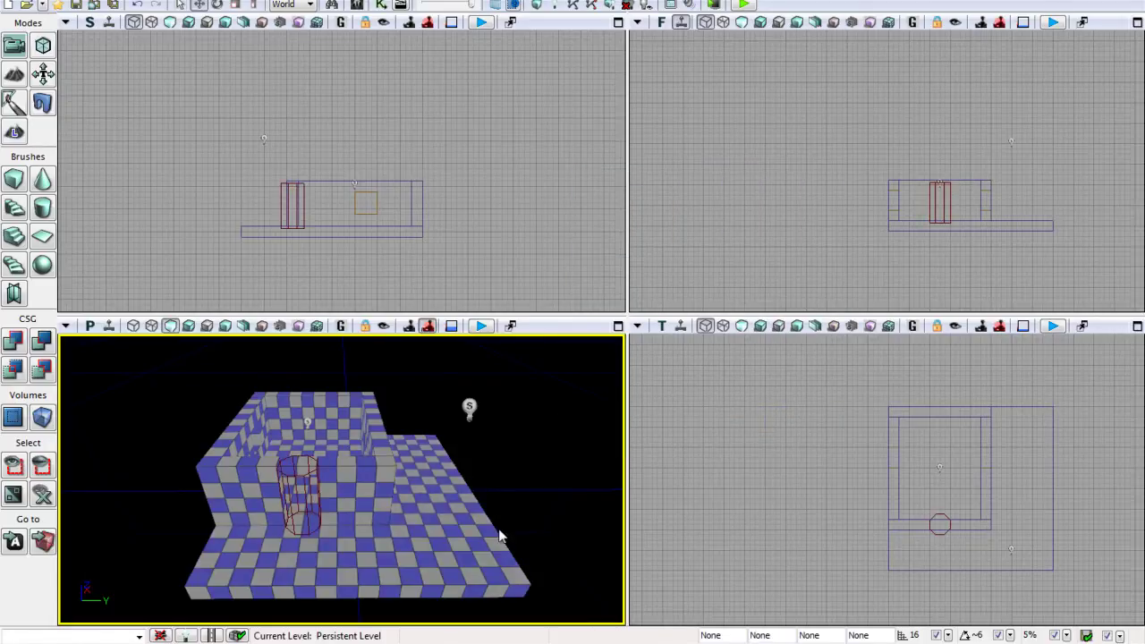
left_click(943, 203)
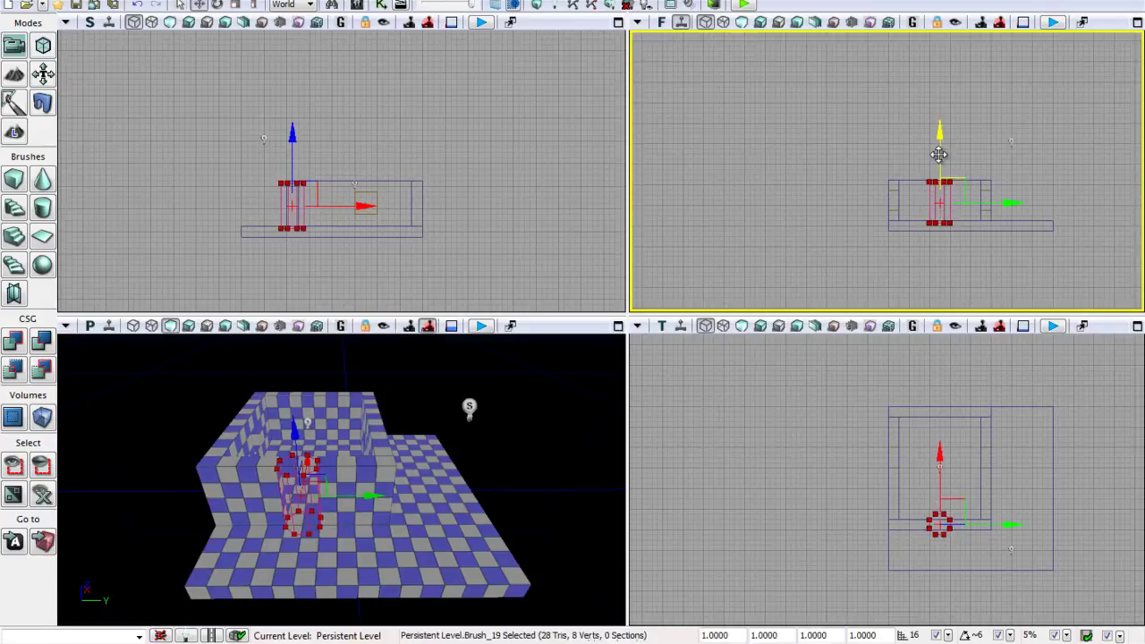
left_click_drag(938, 154, 938, 152)
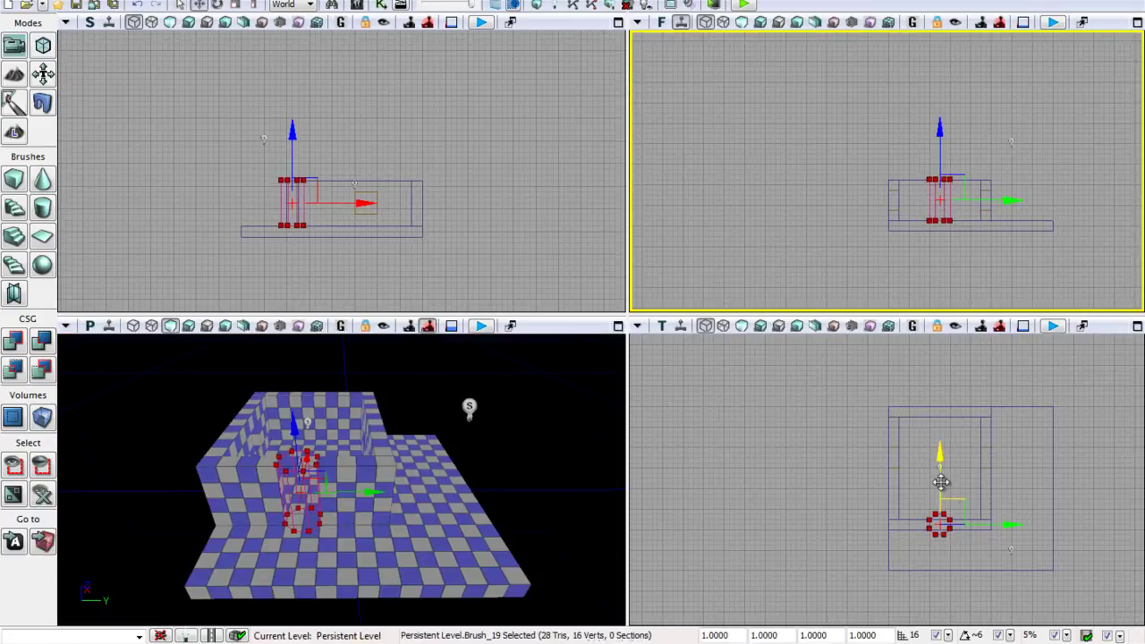
left_click_drag(940, 478, 938, 523)
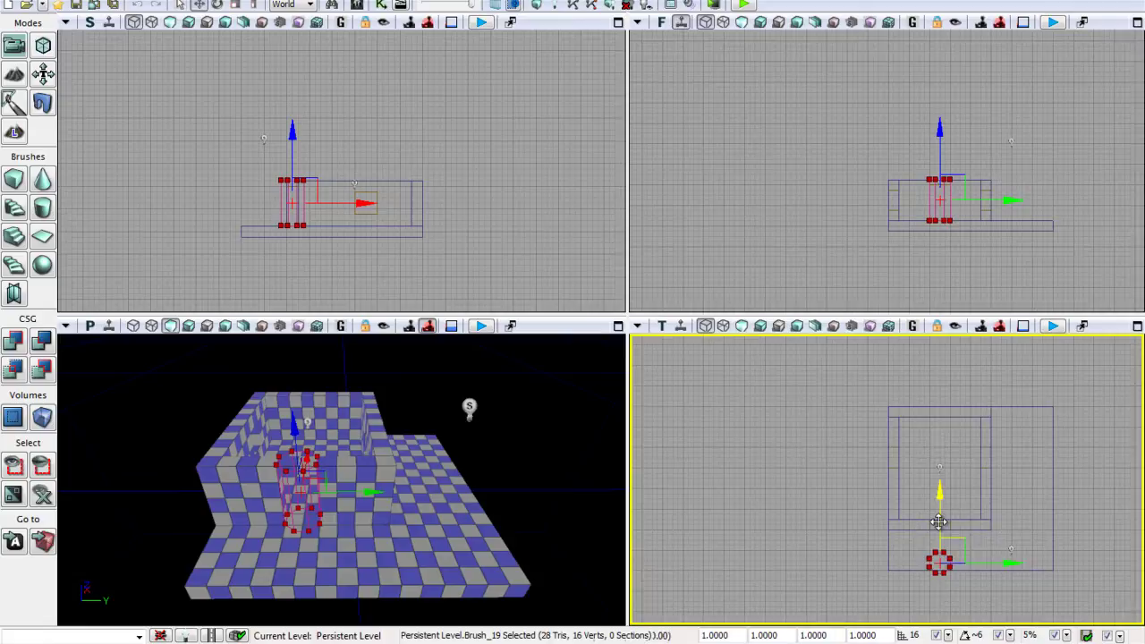
scroll(921, 592, "up", 2)
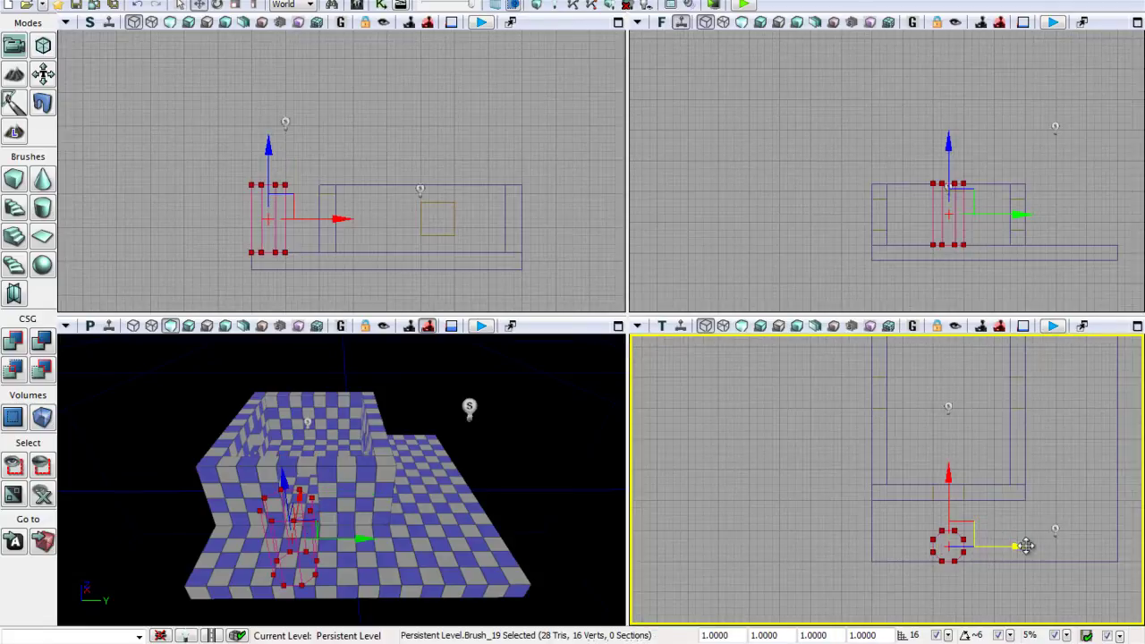
left_click_drag(1015, 546, 958, 544)
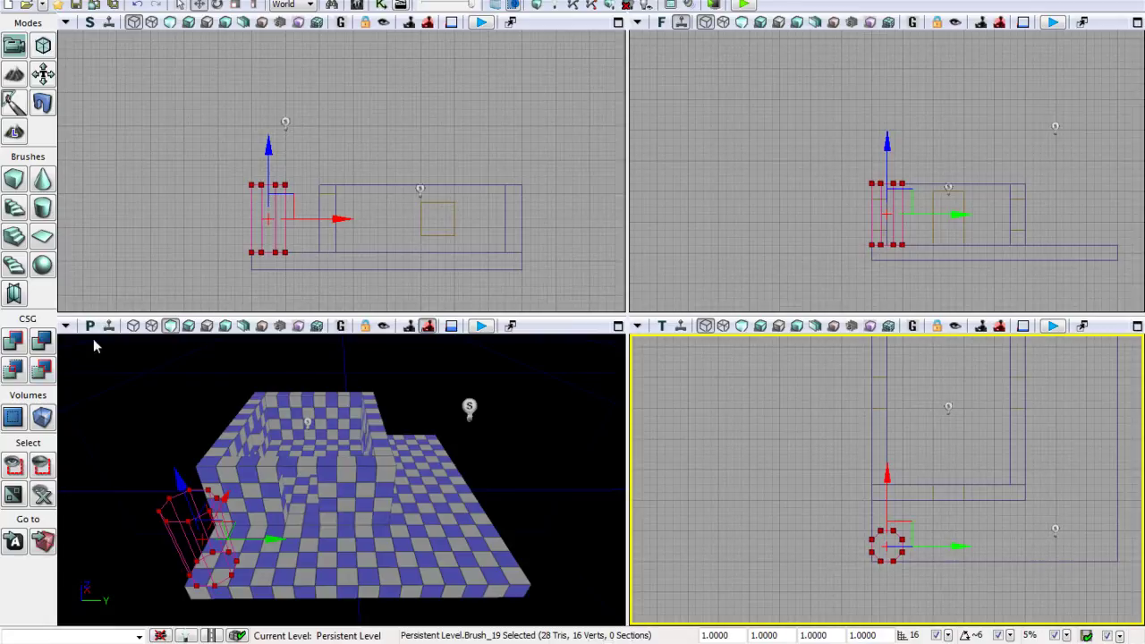
Add the cylinder to the level as solid geometry with CSG Add and hide the builder brush.
left_click(18, 343)
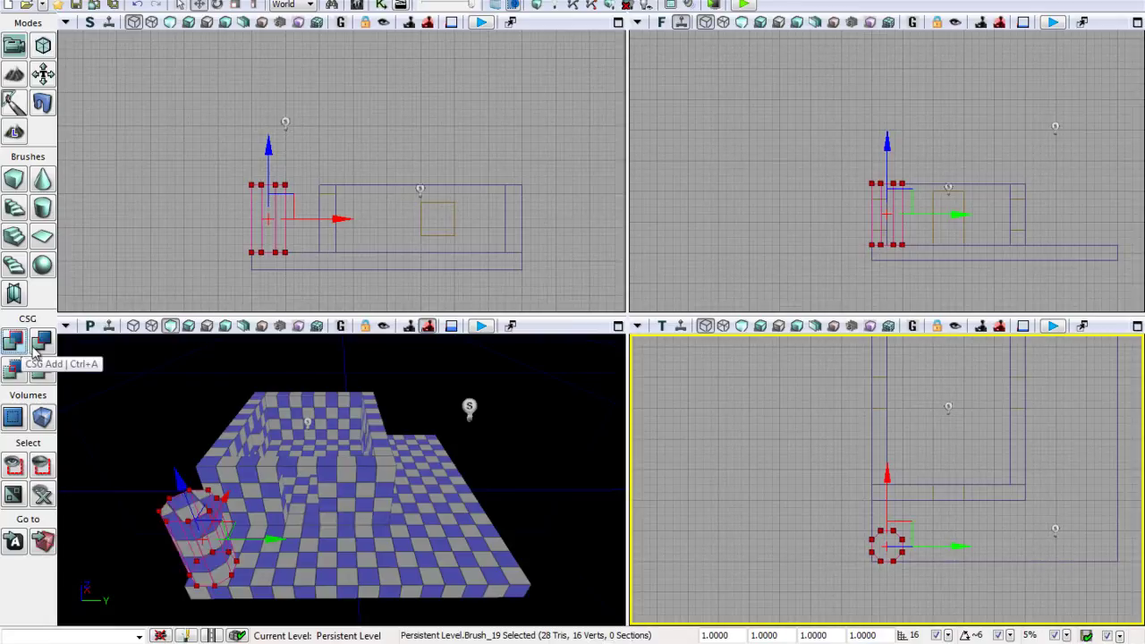
left_click(559, 476)
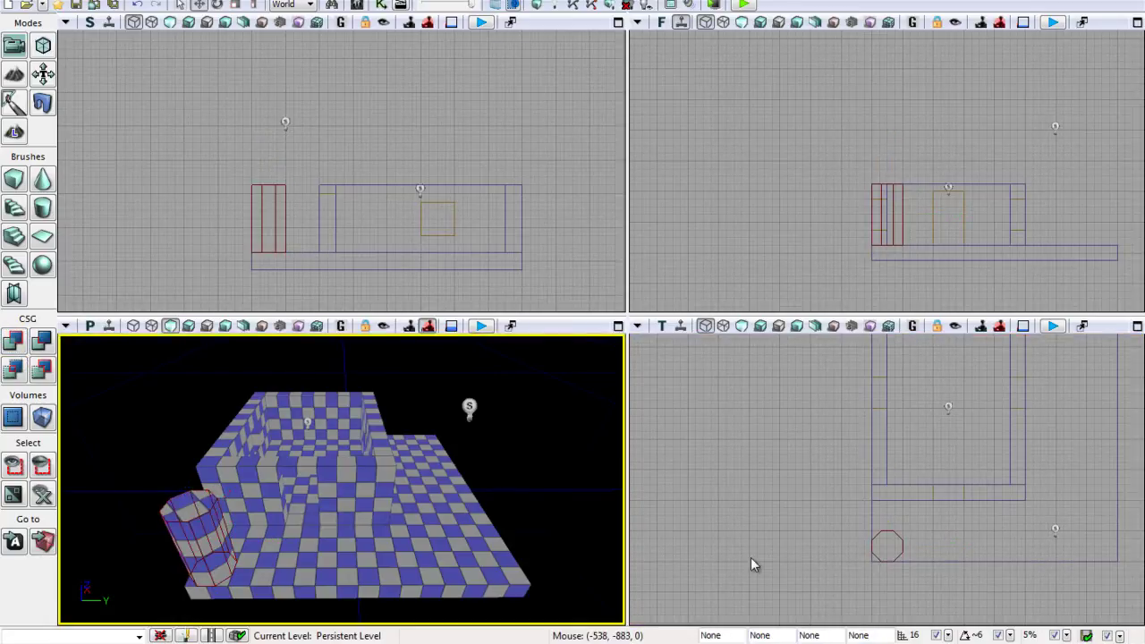
key("b")
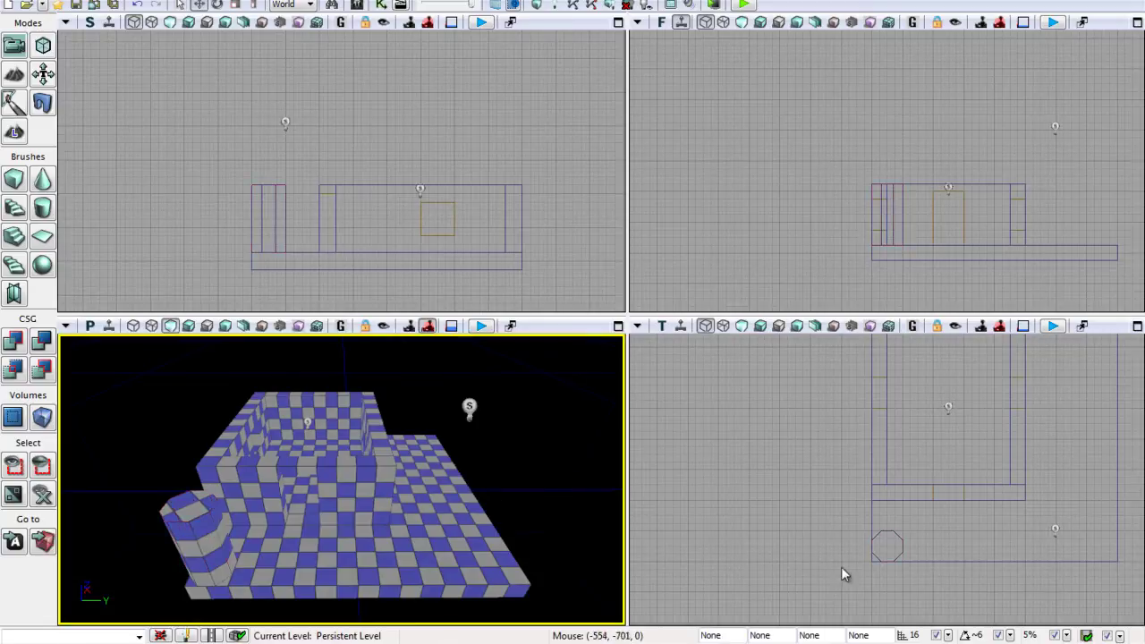
Duplicate the corner pillar onto the opposite front corner of the floor and again onto the back corner outside the house.
left_click(888, 528)
mouse_move(1050, 498)
left_mouse_down()
mouse_move(1004, 516)
mouse_move(991, 536)
left_mouse_up()
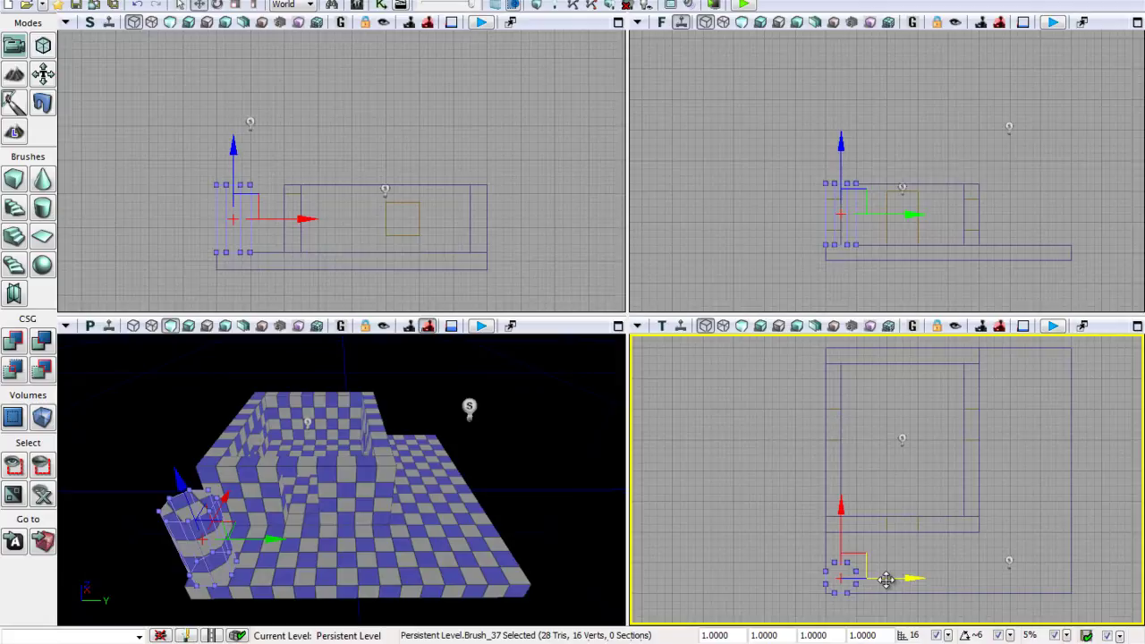
left_click_drag(885, 578, 1033, 579)
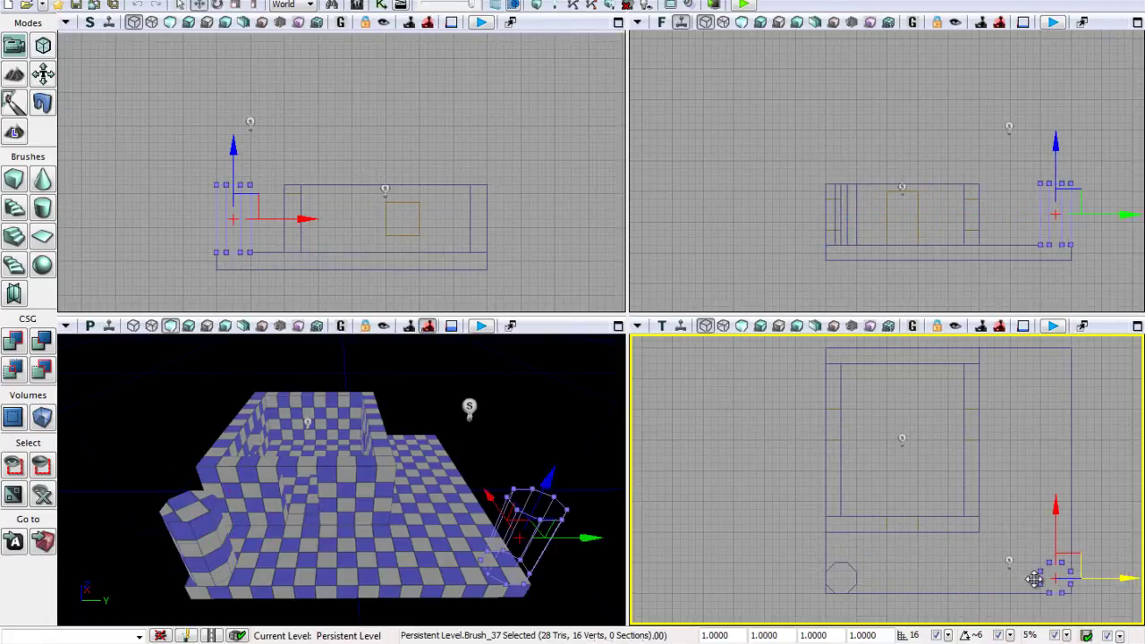
mouse_move(1103, 505)
left_mouse_down()
mouse_move(1104, 559)
mouse_move(1056, 500)
mouse_move(1053, 416)
left_mouse_up()
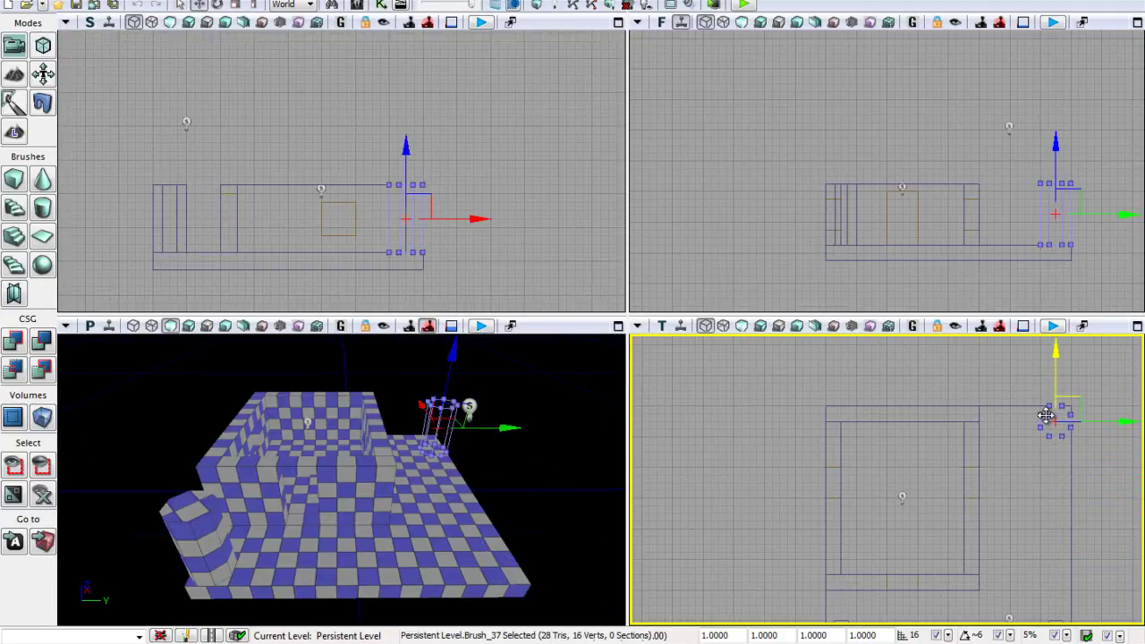
left_click(564, 480)
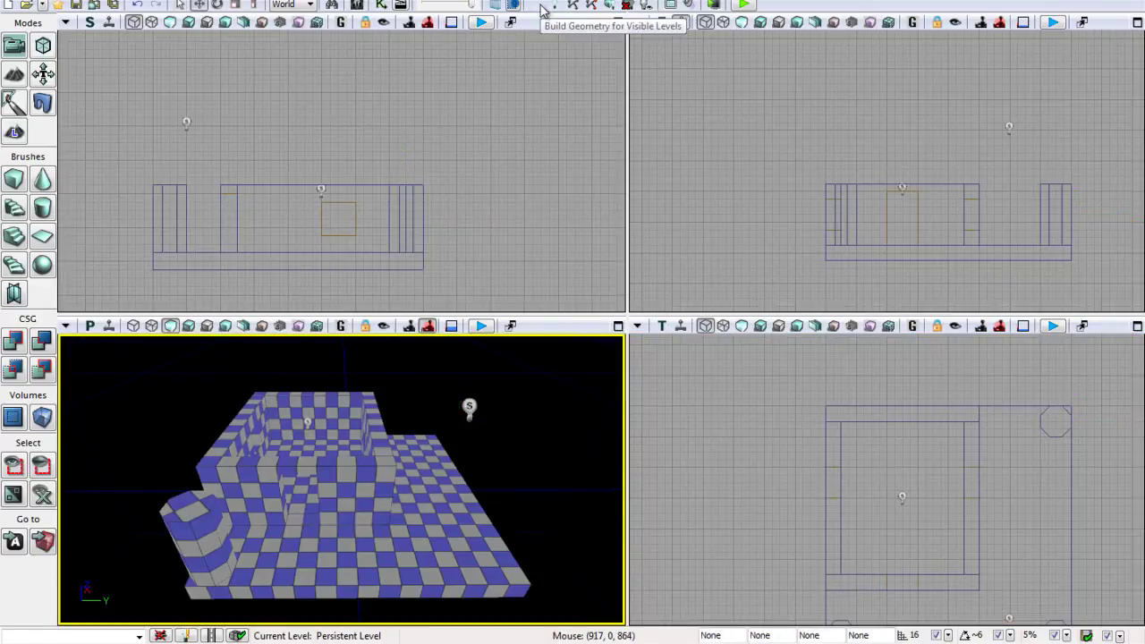
Build the geometry for the visible levels and check the three pillars in the perspective view.
left_click(541, 8)
left_click(900, 325)
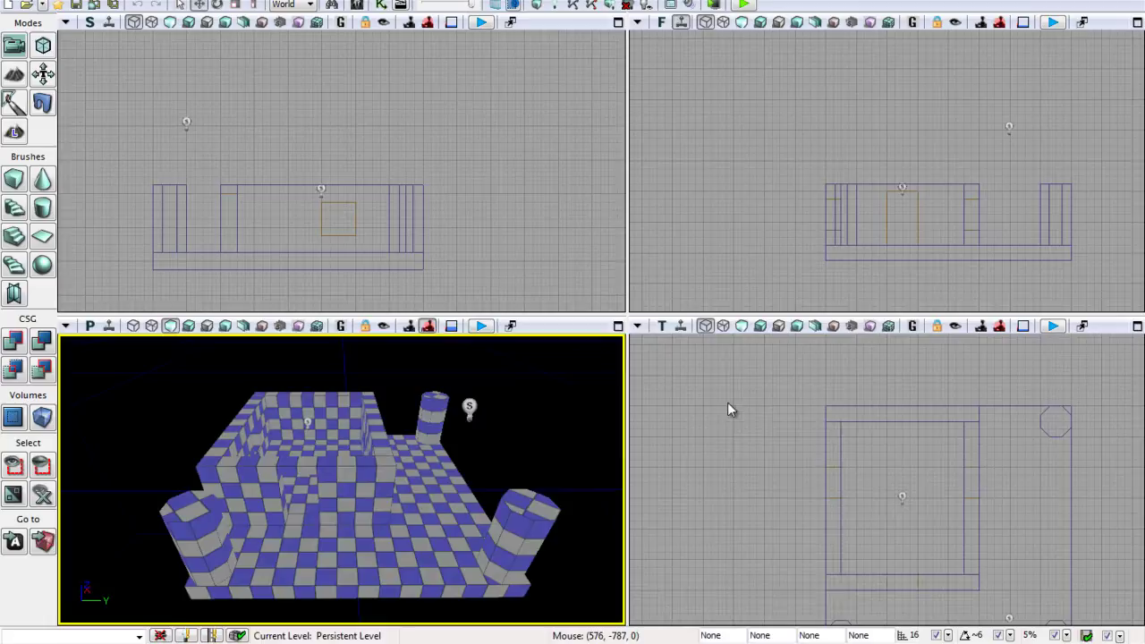
left_click_drag(534, 428, 495, 451)
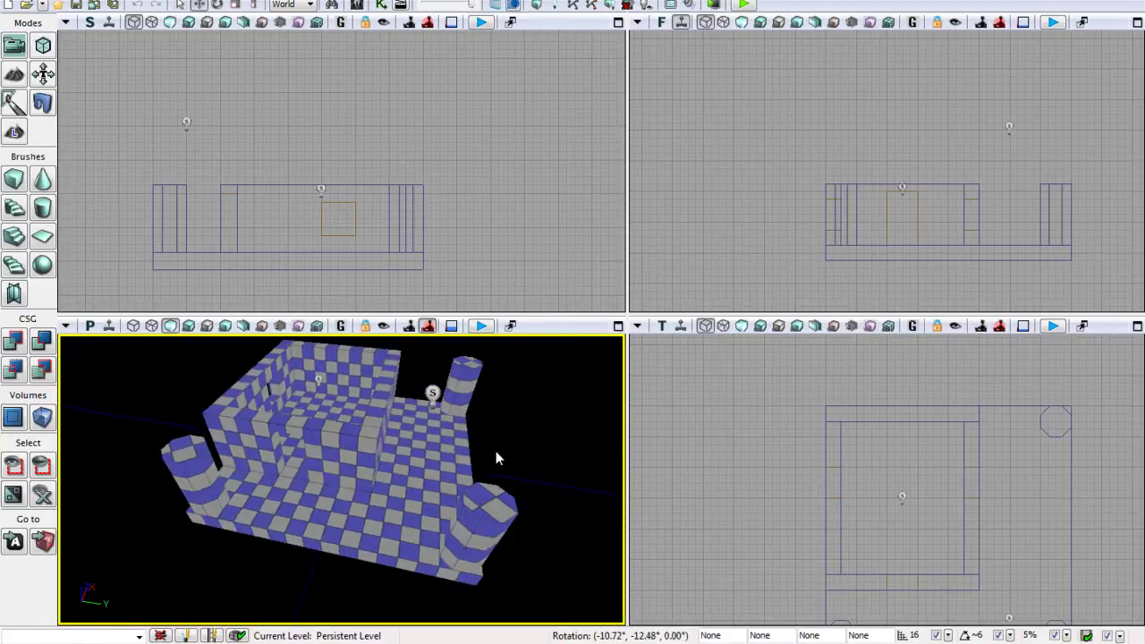
right_click_drag(495, 454, 508, 350)
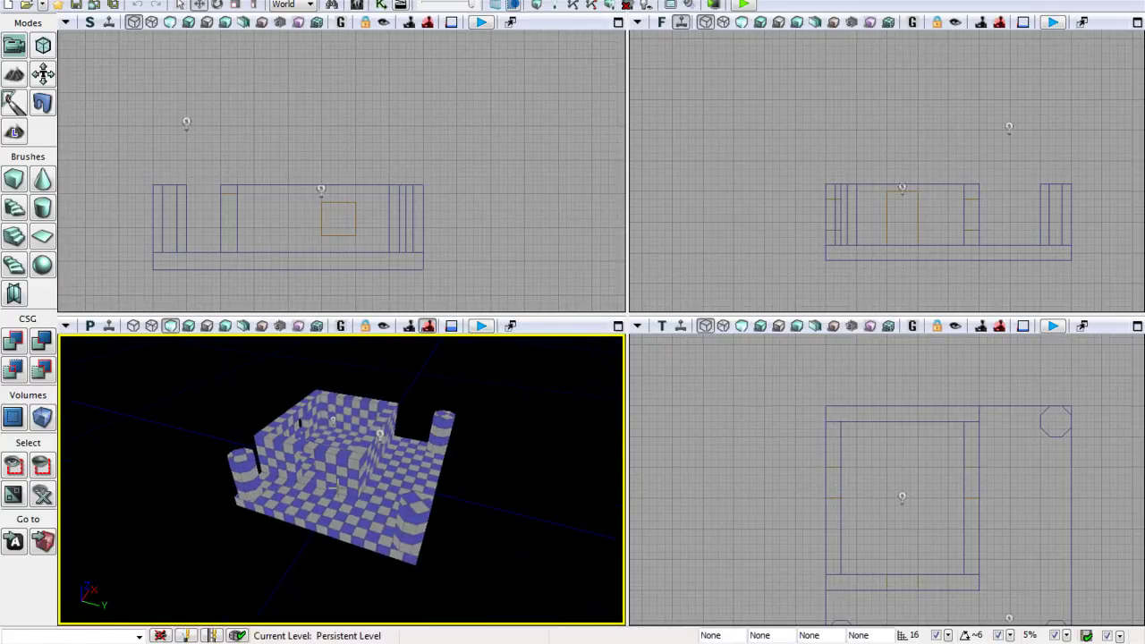
mouse_move(512, 485)
right_mouse_down()
mouse_move(559, 485)
mouse_move(541, 501)
mouse_move(575, 509)
mouse_move(549, 439)
mouse_move(552, 484)
right_mouse_up()
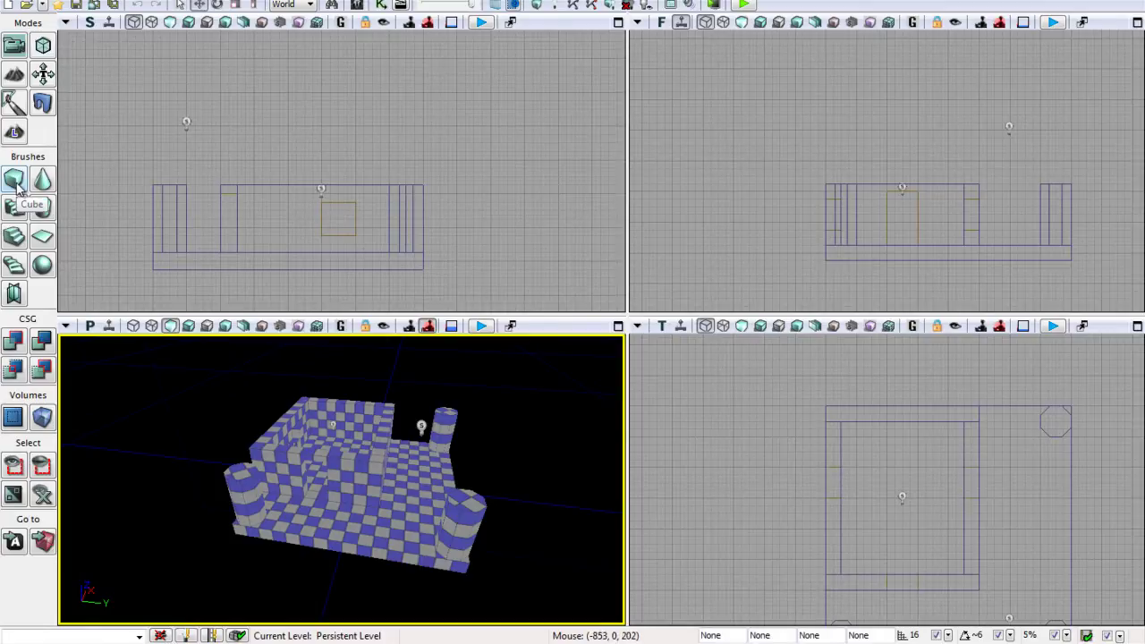
Build a cube brush of X 768, Y 640, Z 64 and align it on top of the house walls as a roof.
right_click(14, 180)
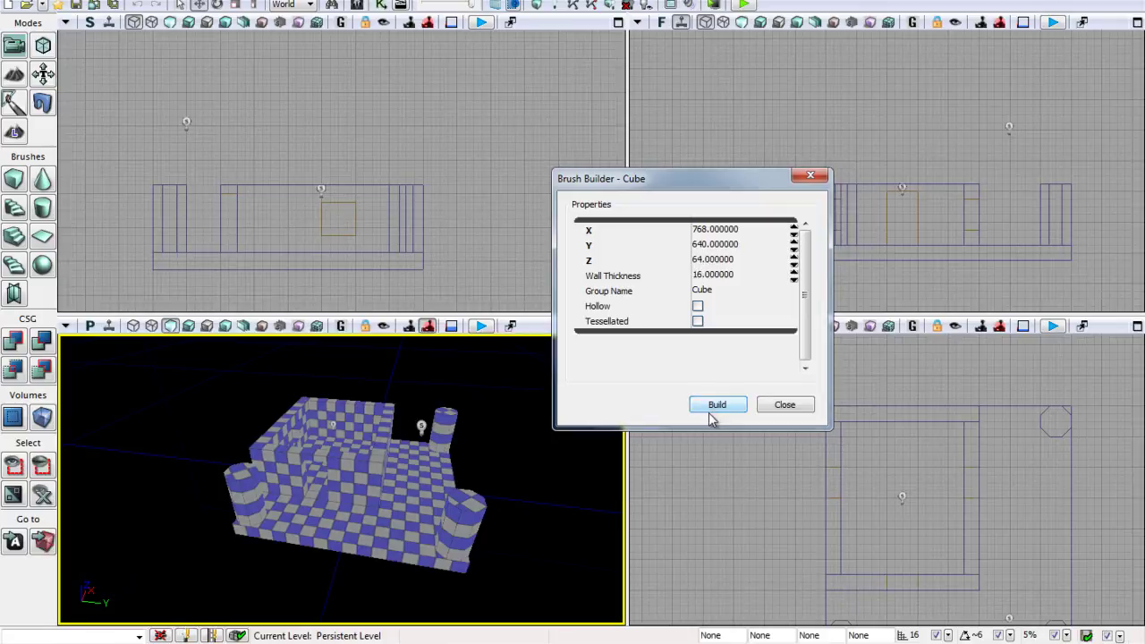
left_click(783, 405)
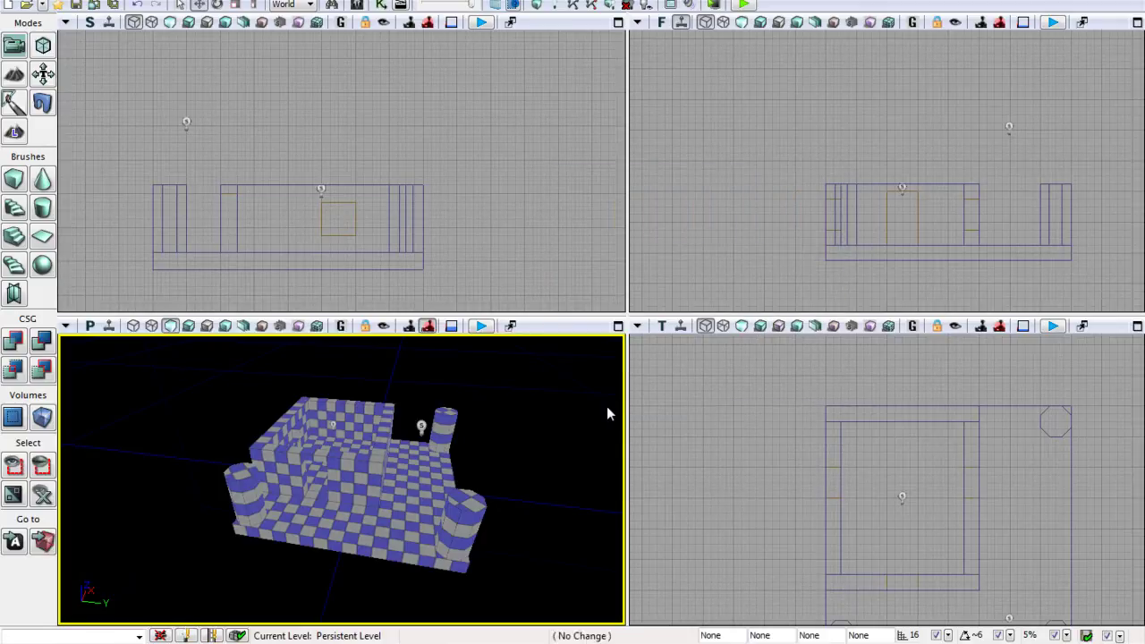
left_click(875, 214)
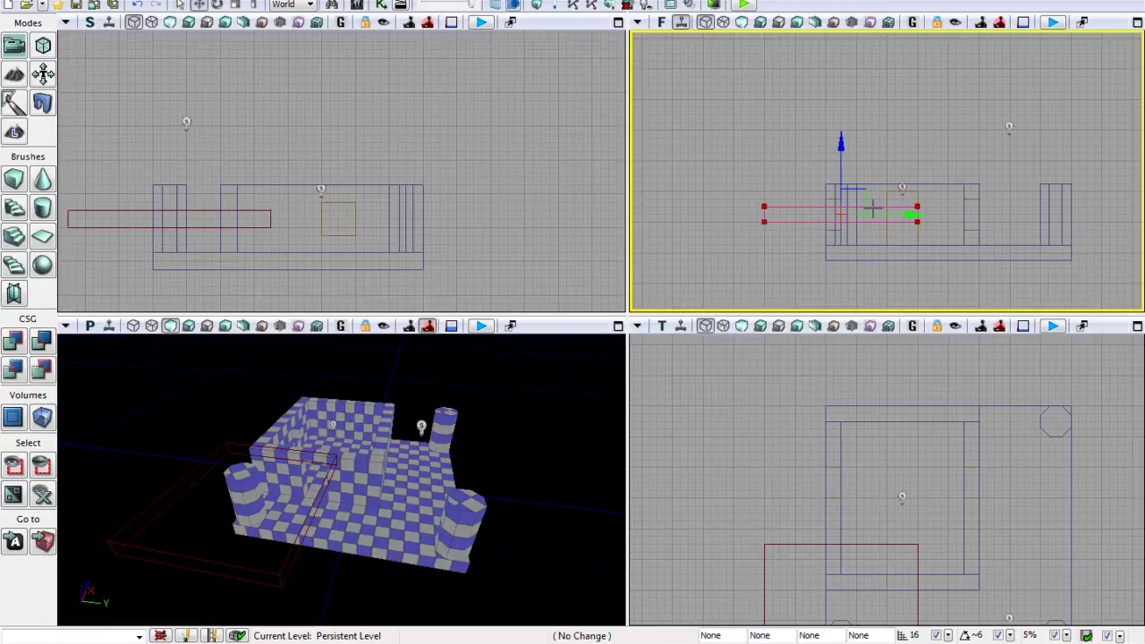
left_click_drag(886, 217, 947, 214)
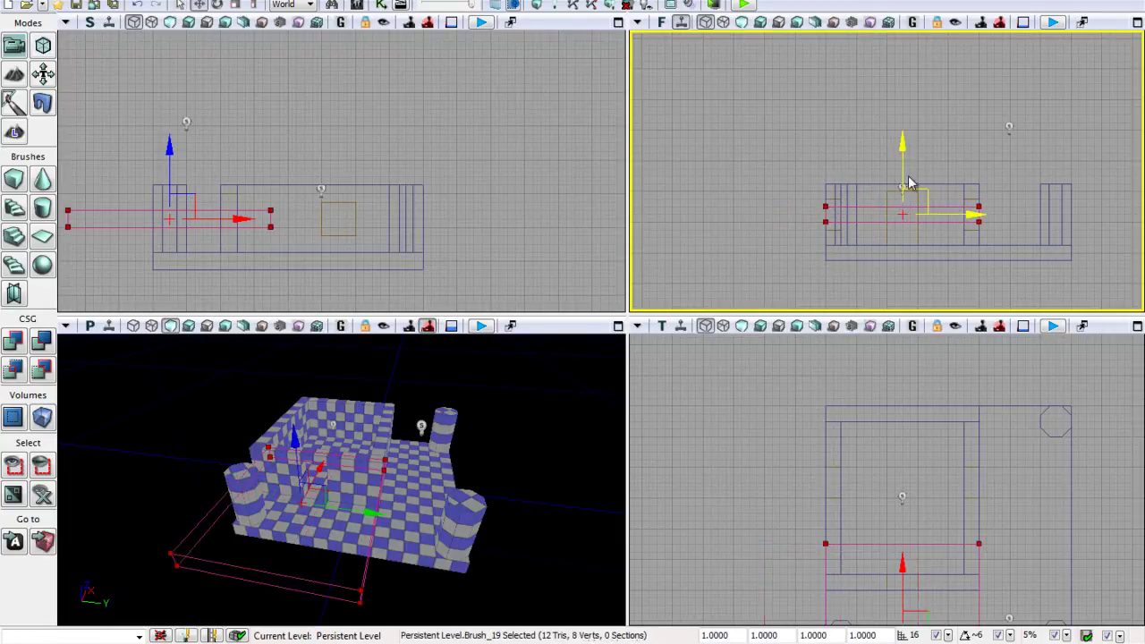
left_click_drag(903, 174, 904, 139)
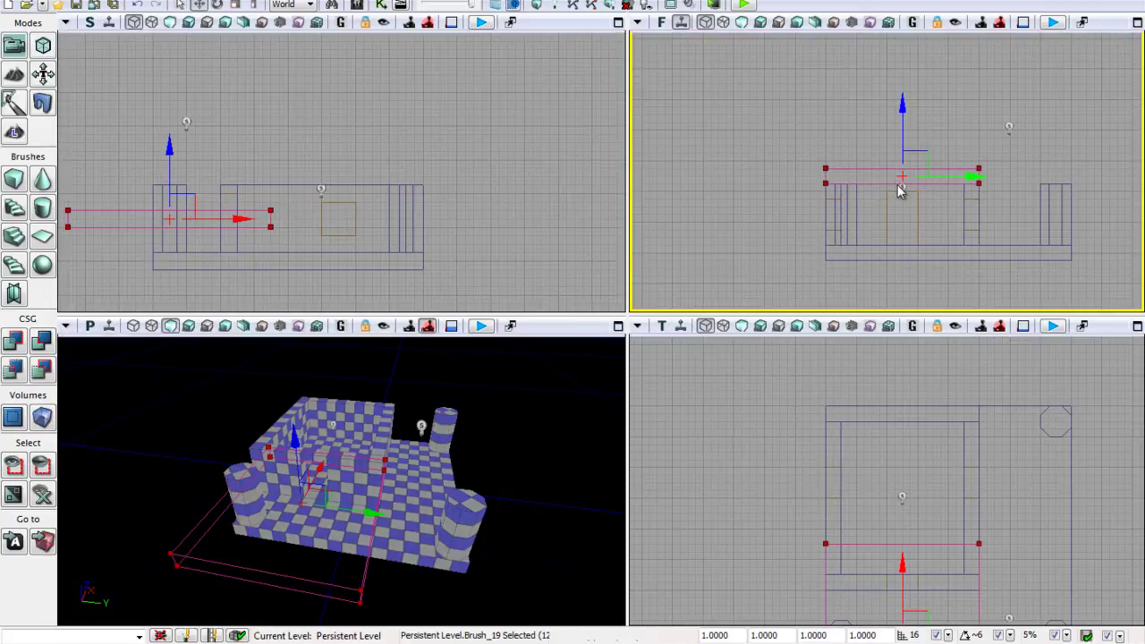
left_click_drag(902, 573, 902, 427)
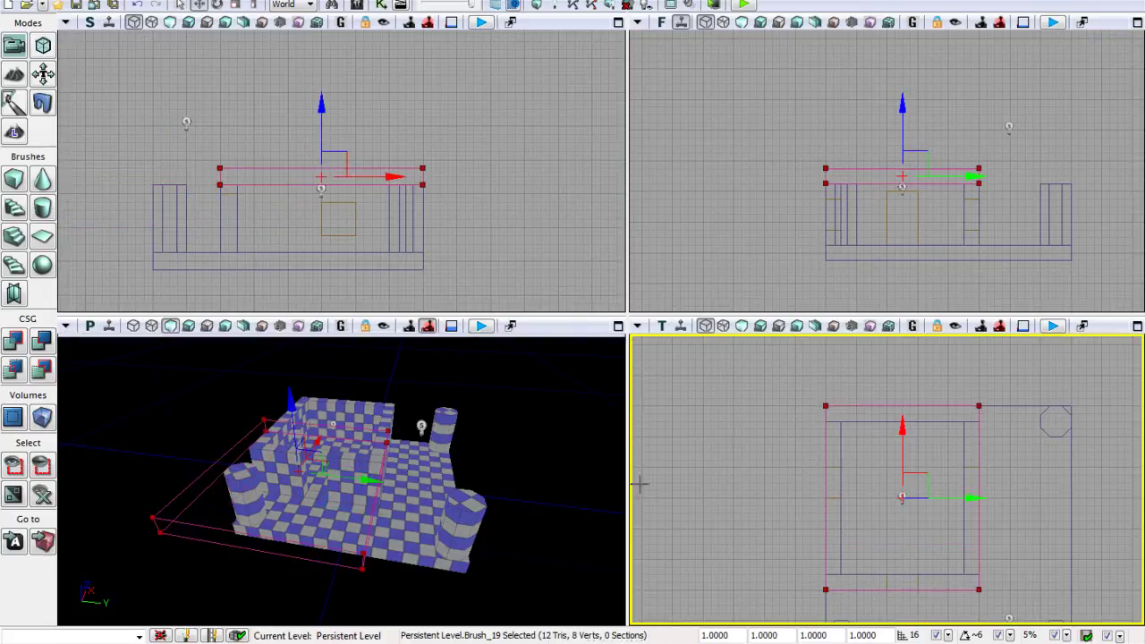
mouse_move(543, 440)
left_mouse_down()
mouse_move(421, 427)
mouse_move(407, 407)
mouse_move(445, 409)
mouse_move(532, 456)
mouse_move(562, 455)
mouse_move(542, 427)
left_mouse_up()
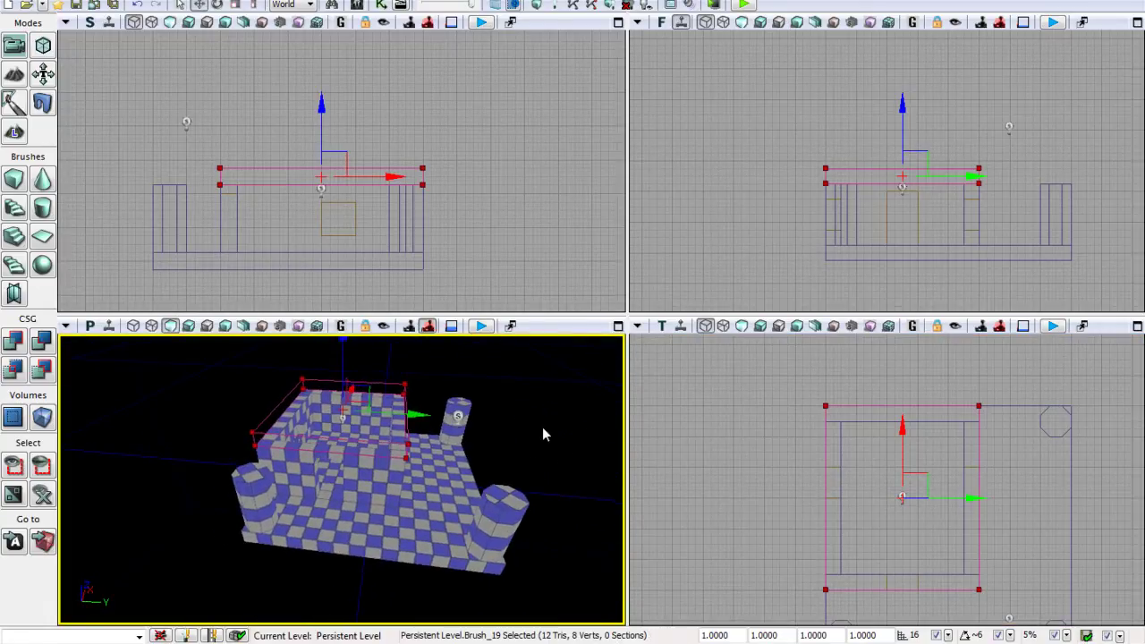
Add the roof slab to the level with CSG Add, hide the builder brush and inspect the covered house.
left_click(15, 340)
left_click(109, 474)
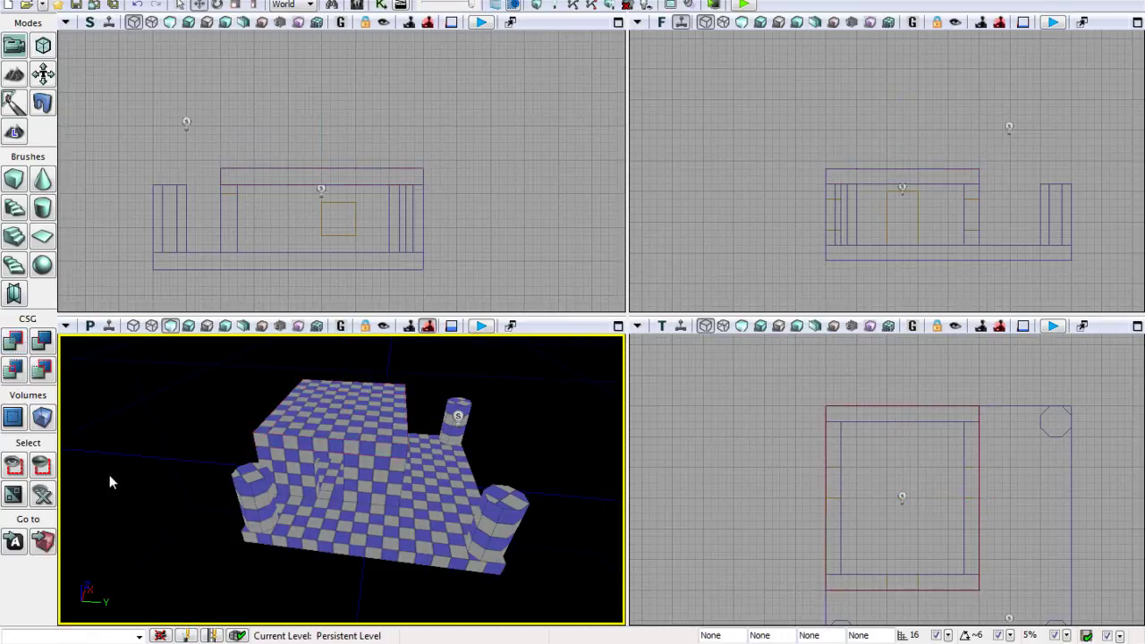
left_click_drag(512, 455, 523, 461)
right_click_drag(523, 461, 498, 461)
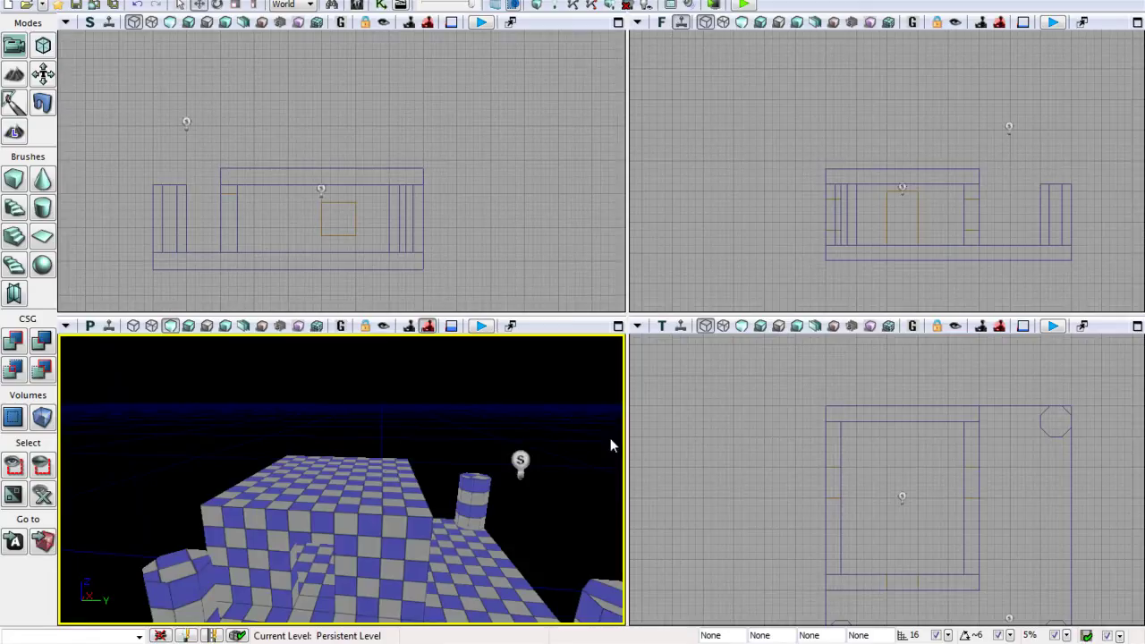
left_click_drag(403, 456, 410, 479)
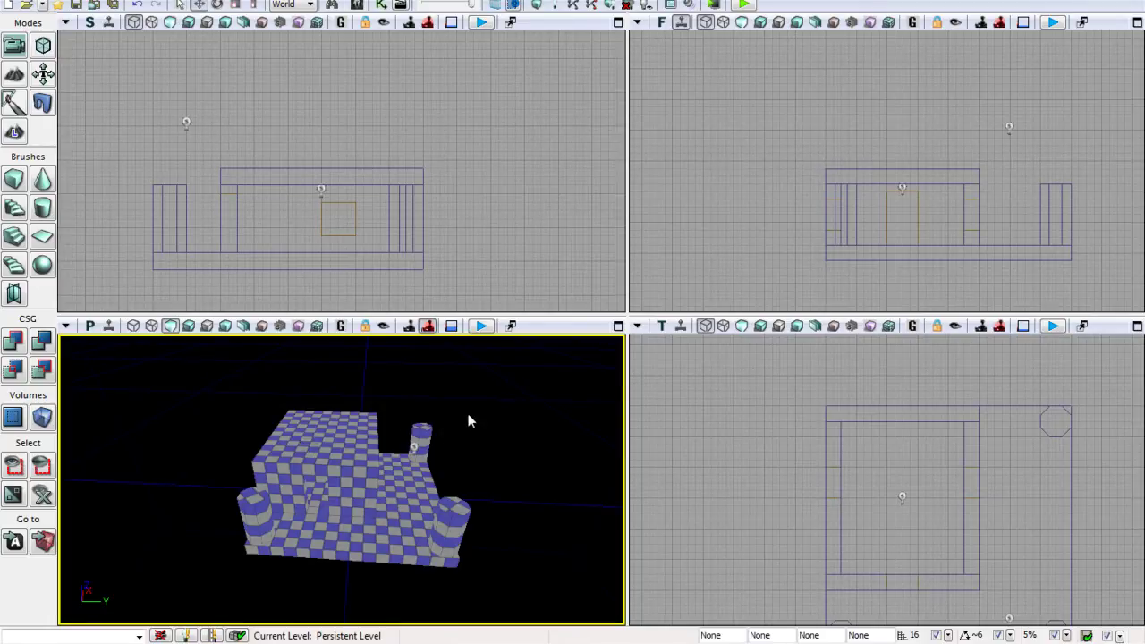
In Geometry Mode, split the roof brush down its middle from its front top edge.
left_click(282, 169)
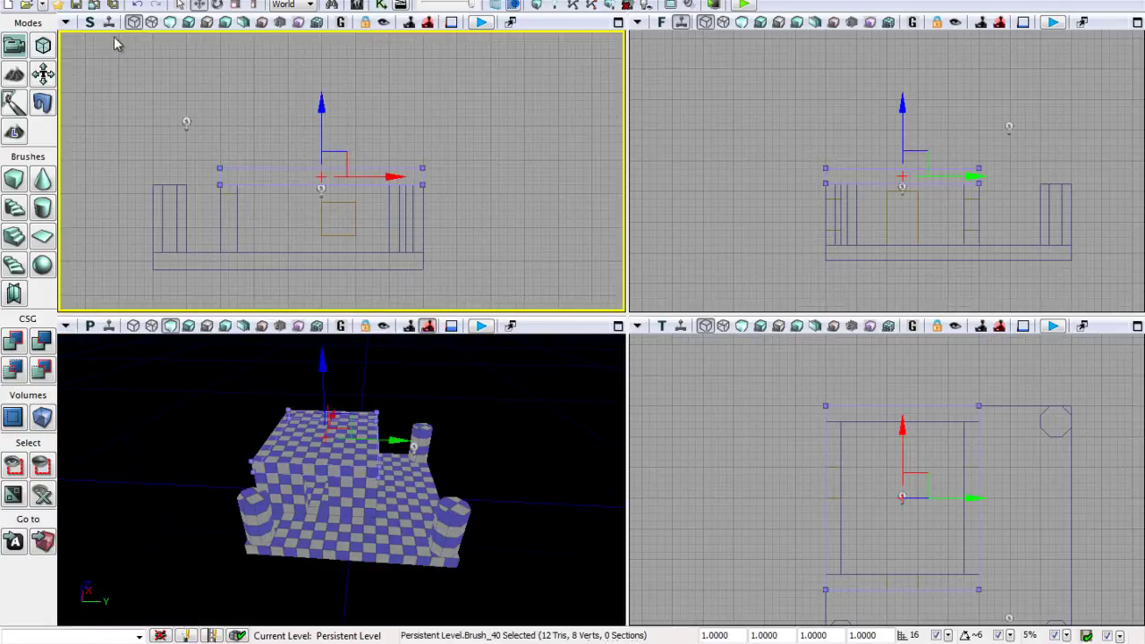
left_click(42, 47)
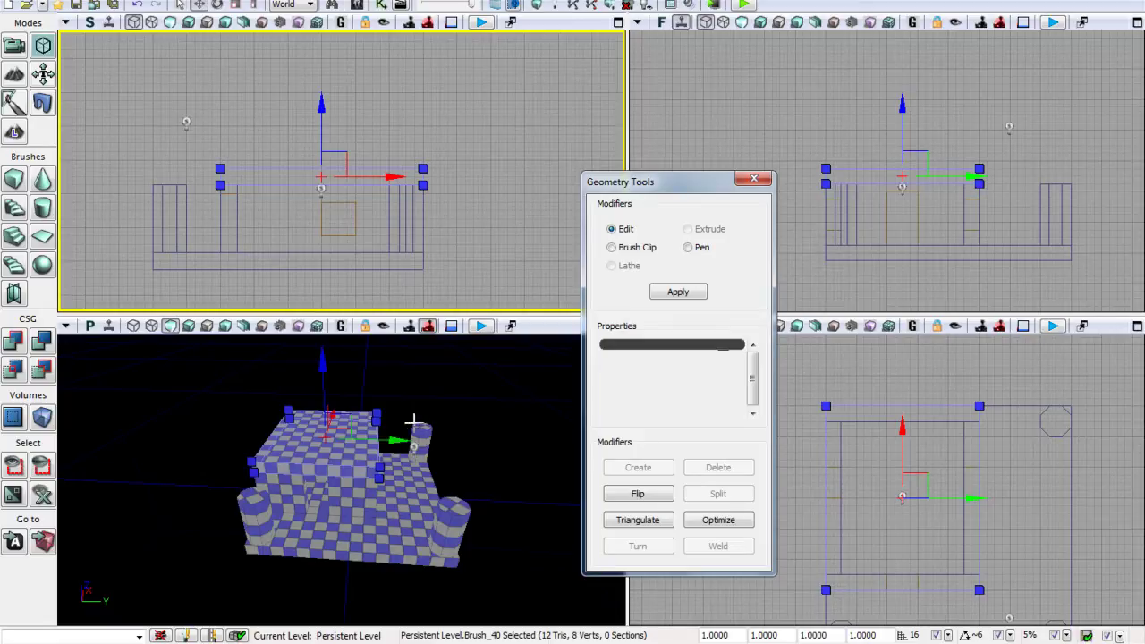
mouse_move(426, 400)
right_mouse_down()
mouse_move(415, 334)
mouse_move(417, 435)
mouse_move(418, 400)
right_mouse_up()
left_click(321, 531)
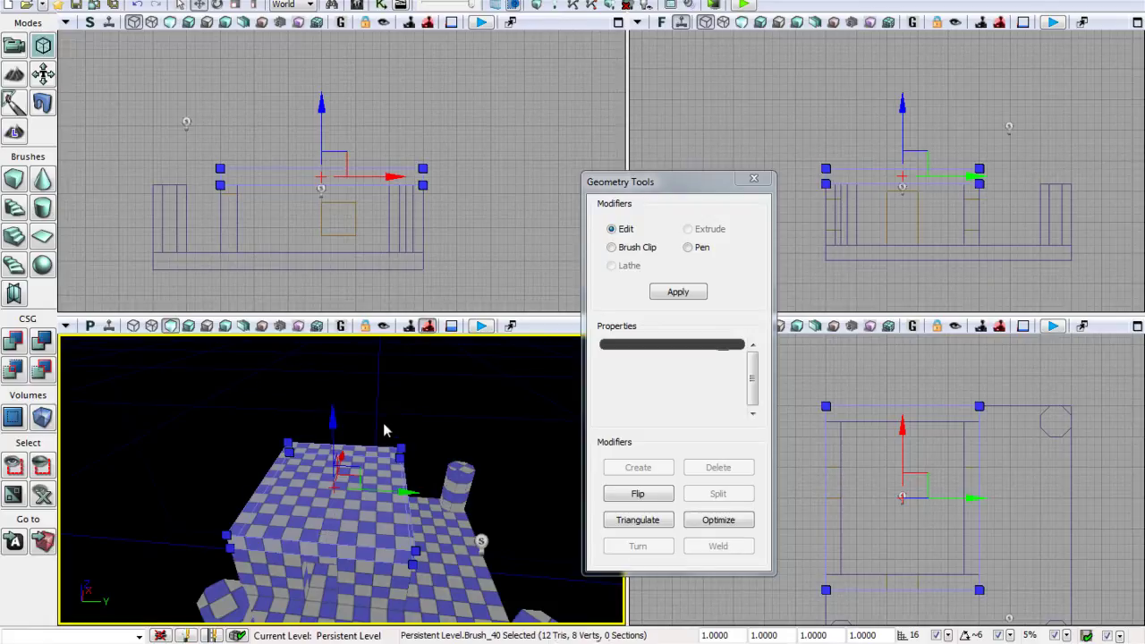
key("w")
mouse_move(384, 430)
right_mouse_down()
mouse_move(403, 437)
mouse_move(408, 408)
mouse_move(411, 465)
right_mouse_up()
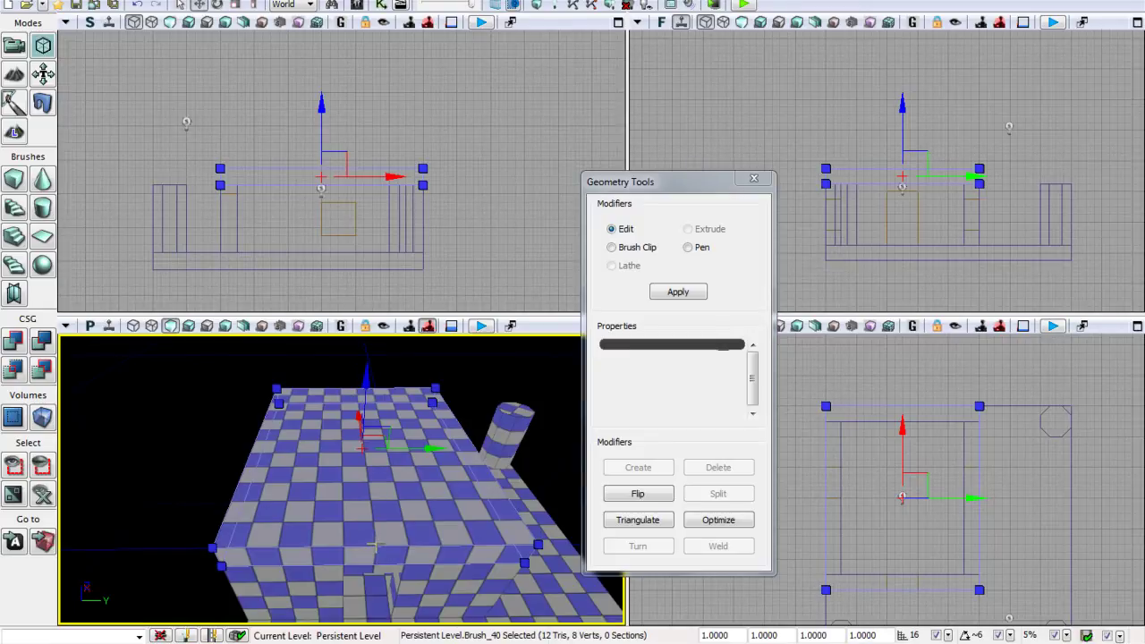
left_click(377, 548)
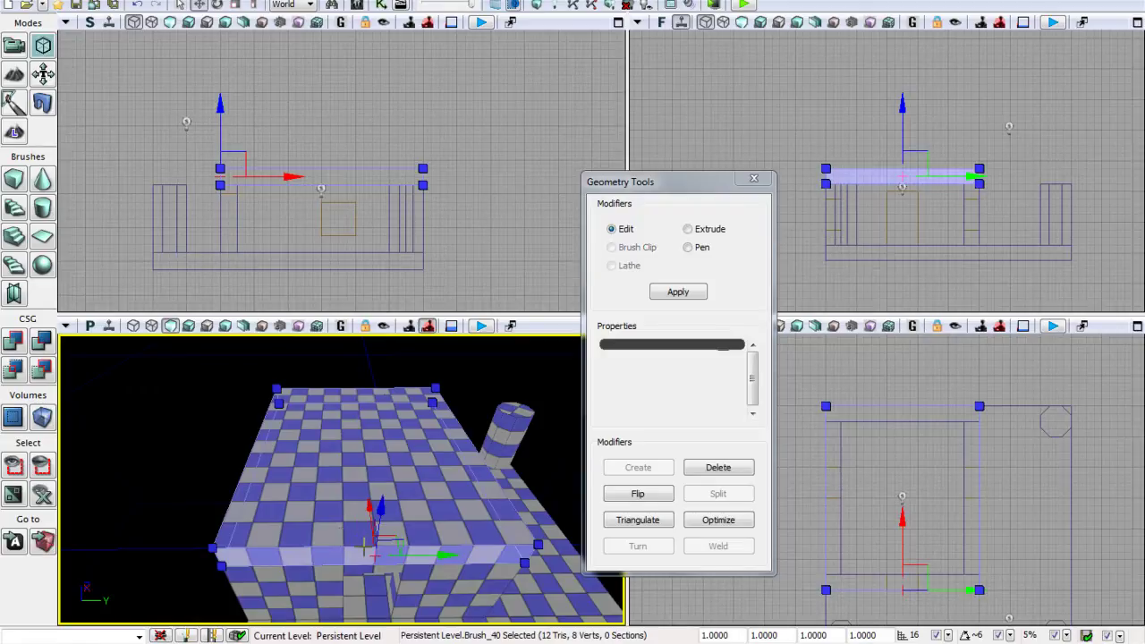
left_click(366, 543)
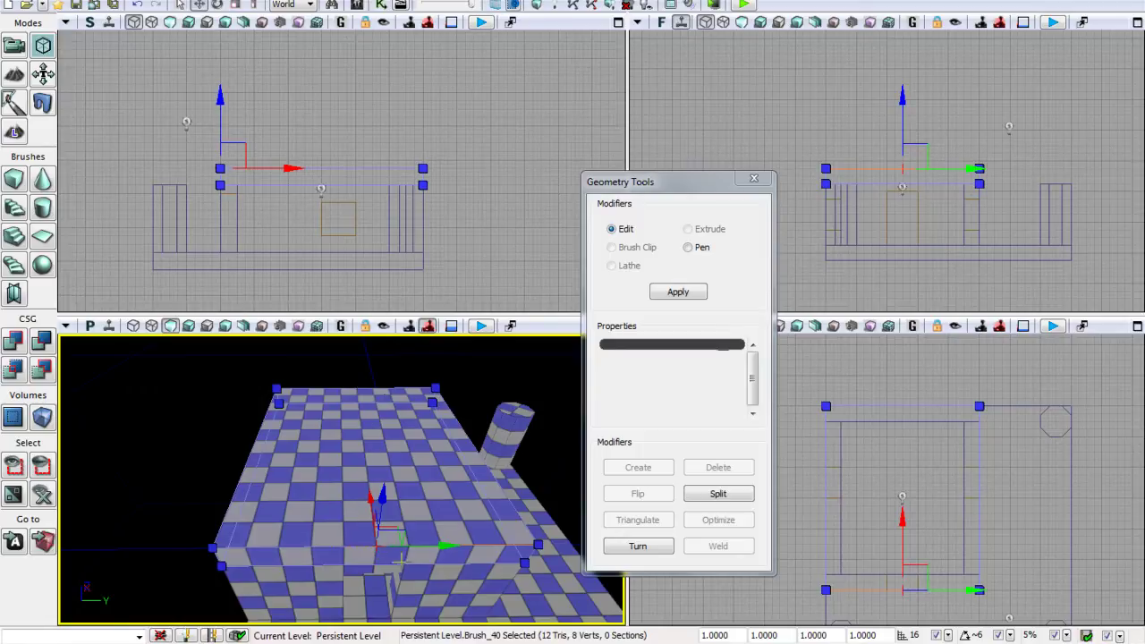
left_click(704, 499)
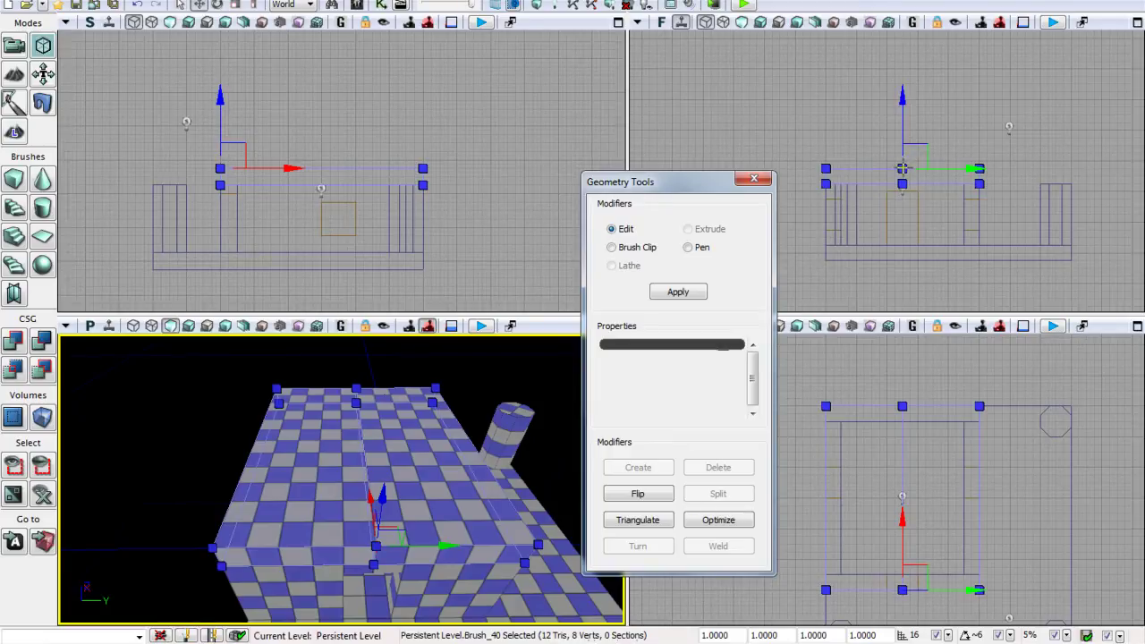
Raise the roof brush's middle top vertices into a gable ridge and leave Geometry Mode.
left_click(901, 168)
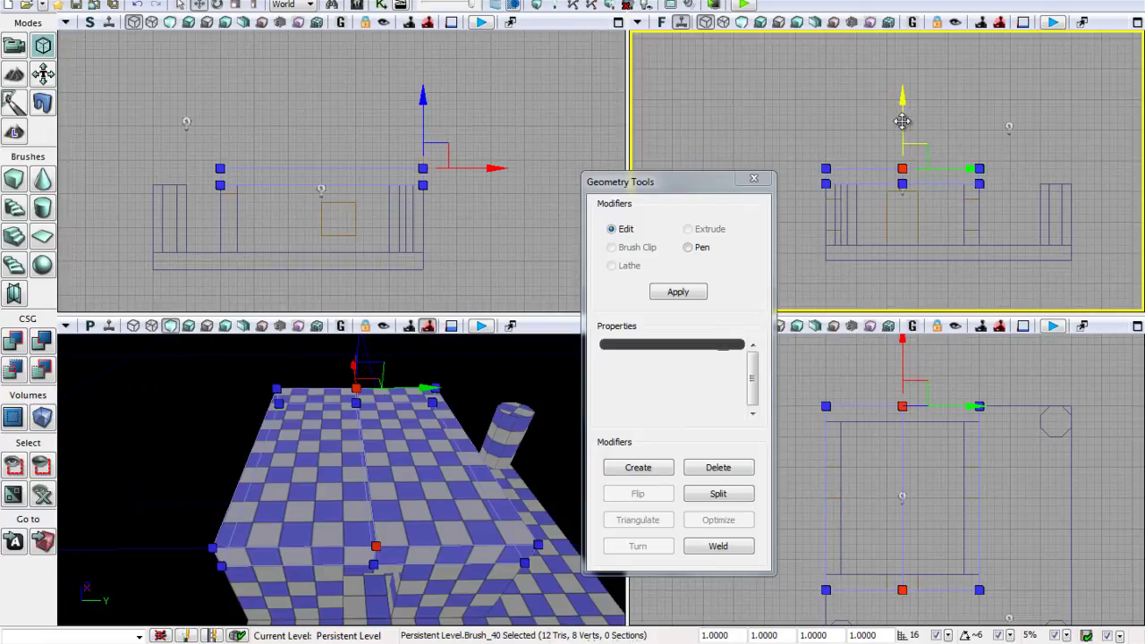
left_click_drag(902, 119, 908, 82)
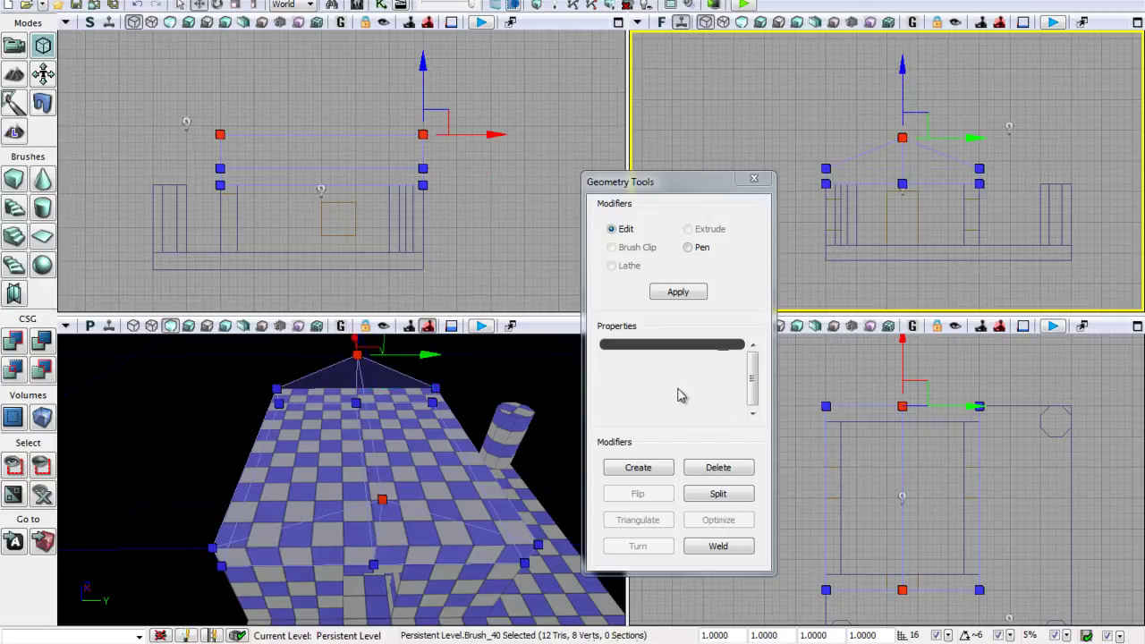
left_click(752, 179)
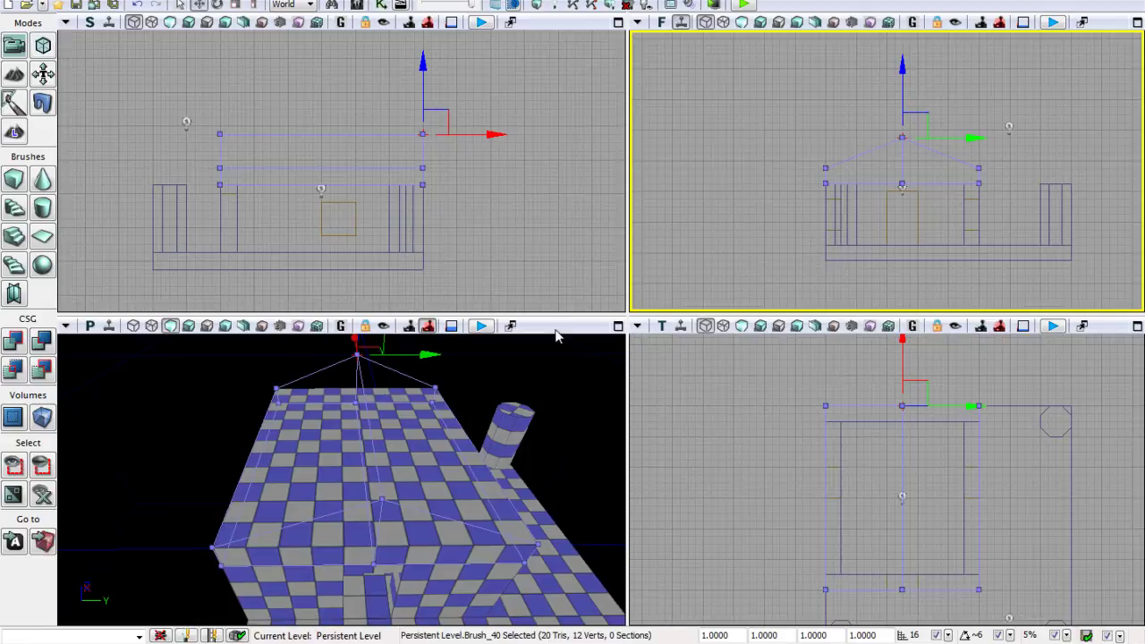
Build the geometry for the visible levels, dismiss the map check and inspect the gabled roof in the perspective view.
left_click(533, 6)
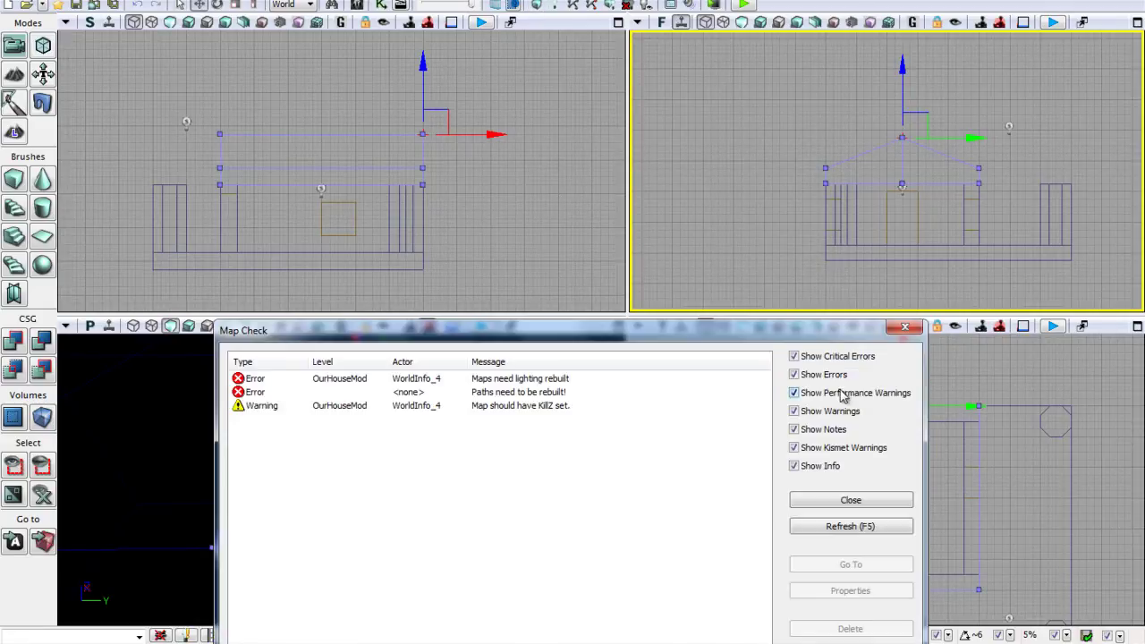
left_click(904, 328)
mouse_move(551, 421)
right_mouse_down()
mouse_move(547, 394)
mouse_move(555, 426)
mouse_move(516, 439)
mouse_move(546, 471)
right_mouse_up()
left_click(546, 470)
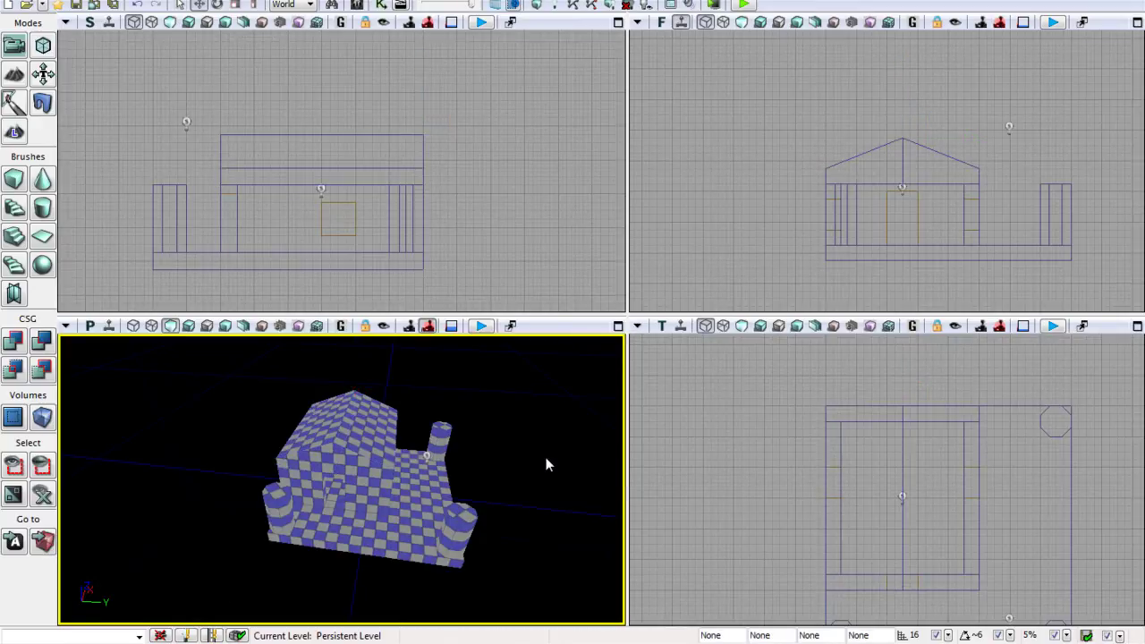
mouse_move(506, 474)
right_mouse_down()
mouse_move(506, 401)
mouse_move(524, 430)
mouse_move(498, 494)
right_mouse_up()
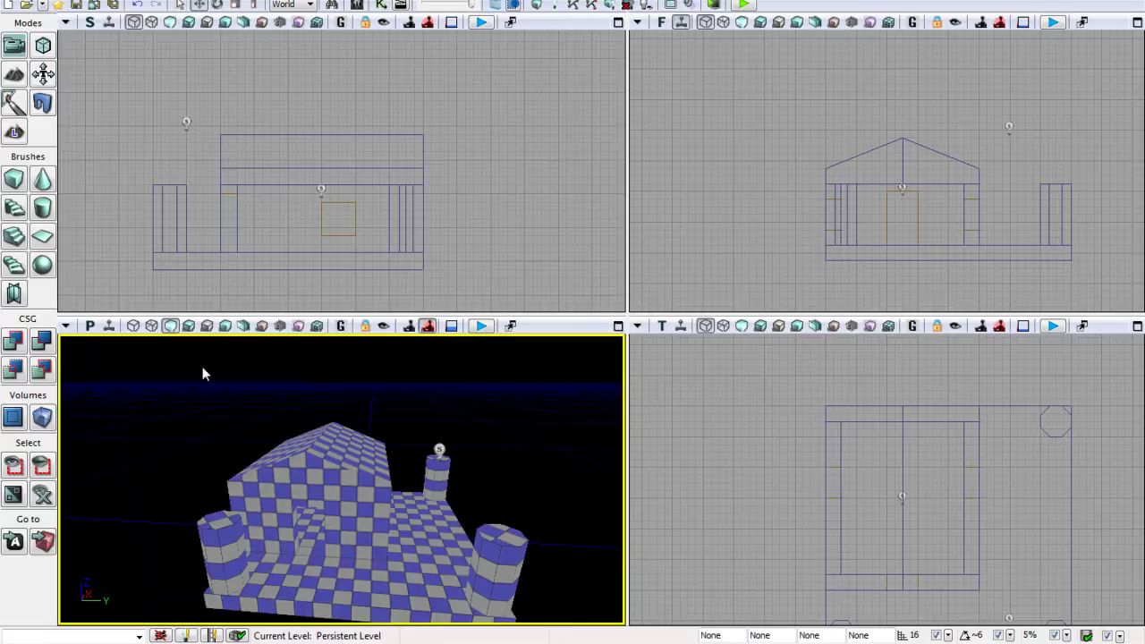
Set the perspective view to Lit and examine how the house, floor and pillars are lit.
left_click(190, 327)
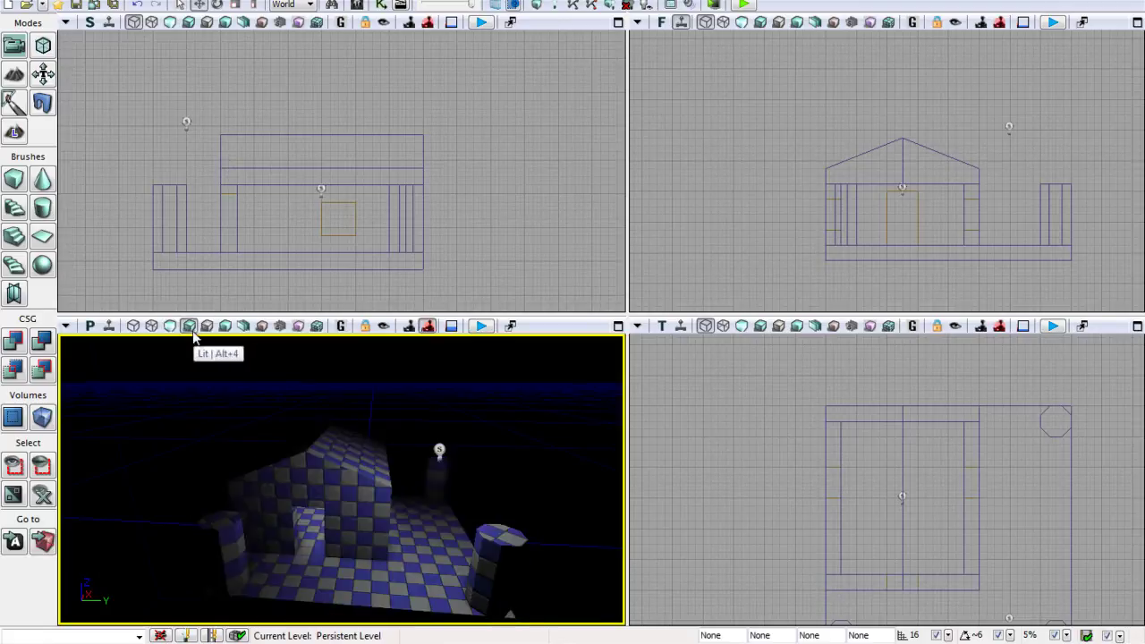
right_click_drag(492, 424, 487, 497)
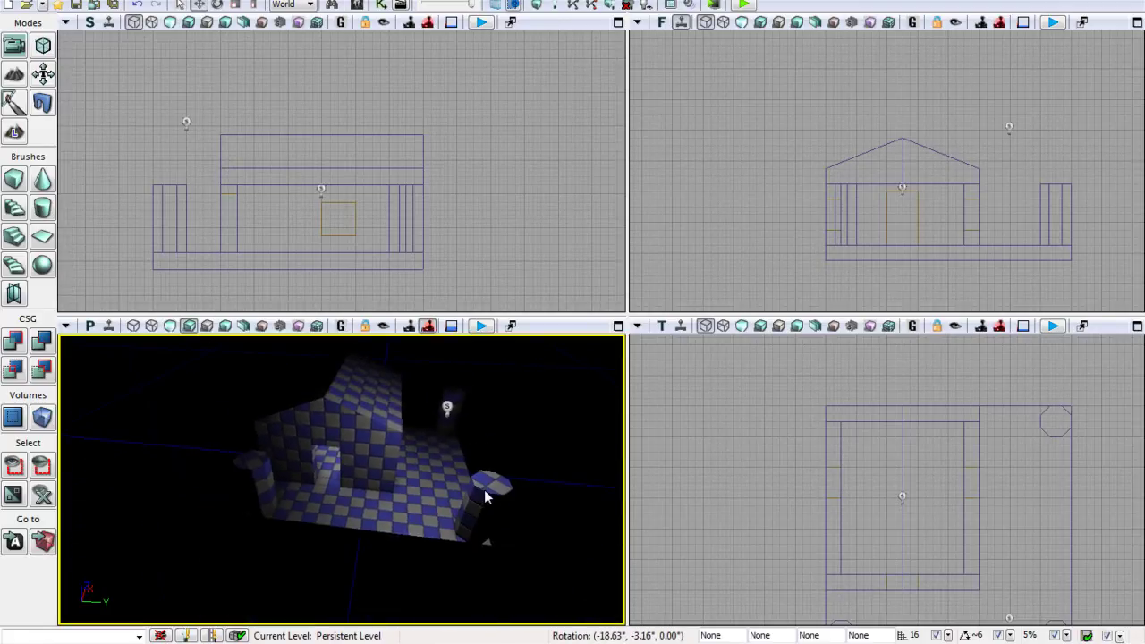
key("w")
right_click_drag(468, 438, 101, 494)
key("w")
key("s")
key("d")
Move the exterior point light from the side of the floor toward the house and raise it above the roof ridge.
left_click(418, 472)
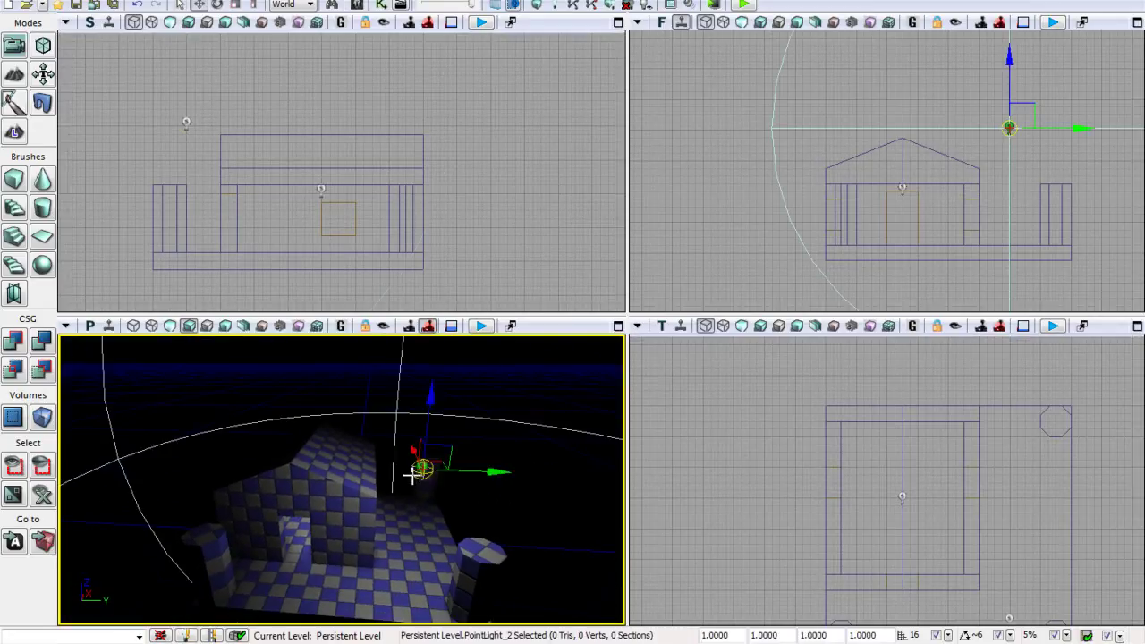
left_click_drag(1058, 514, 1055, 475)
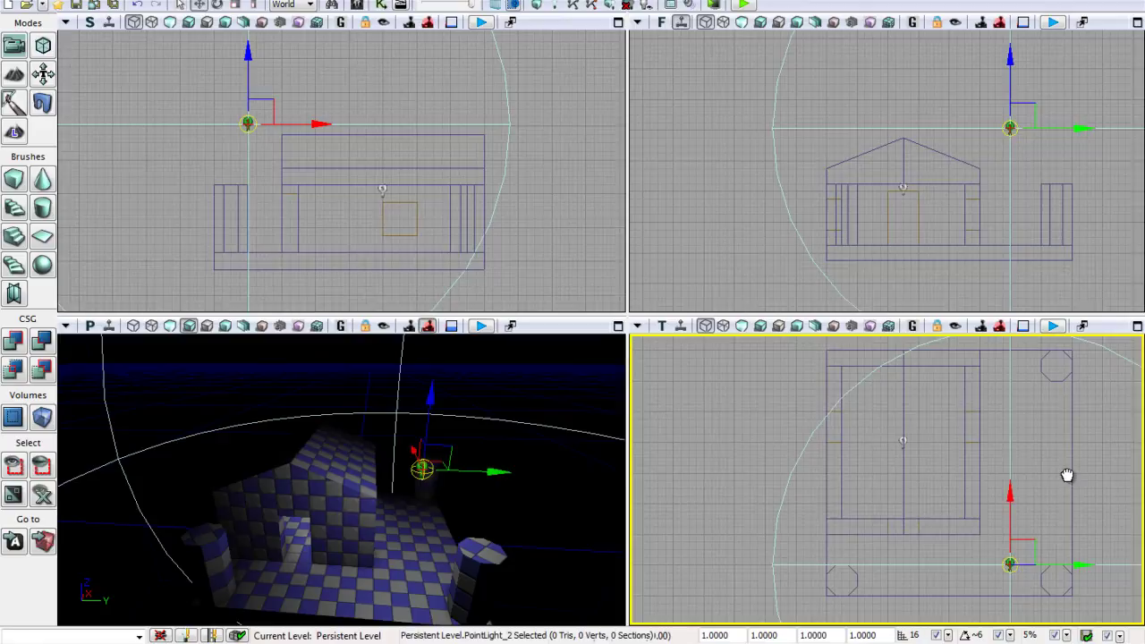
left_click_drag(1058, 563, 978, 567)
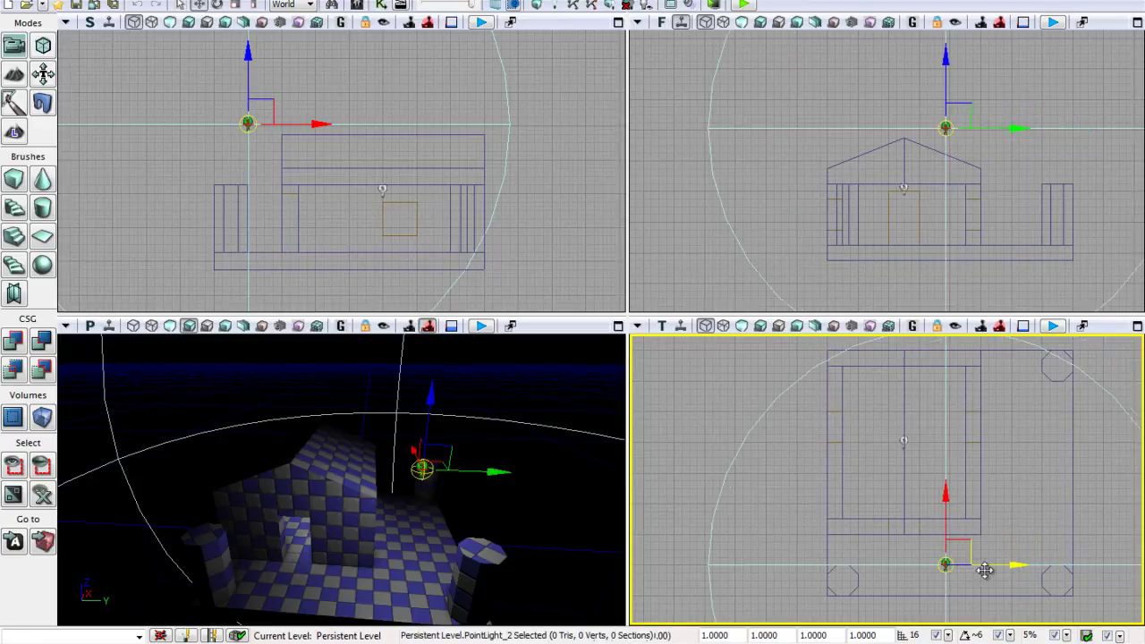
left_click_drag(960, 80, 942, 43)
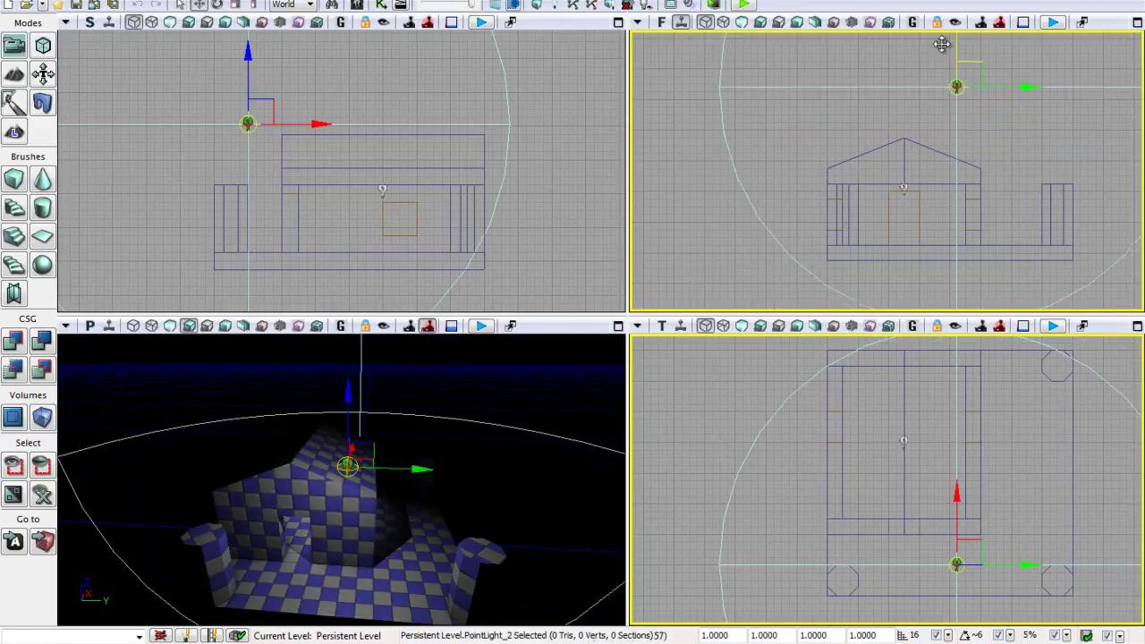
left_click_drag(1015, 83, 959, 85)
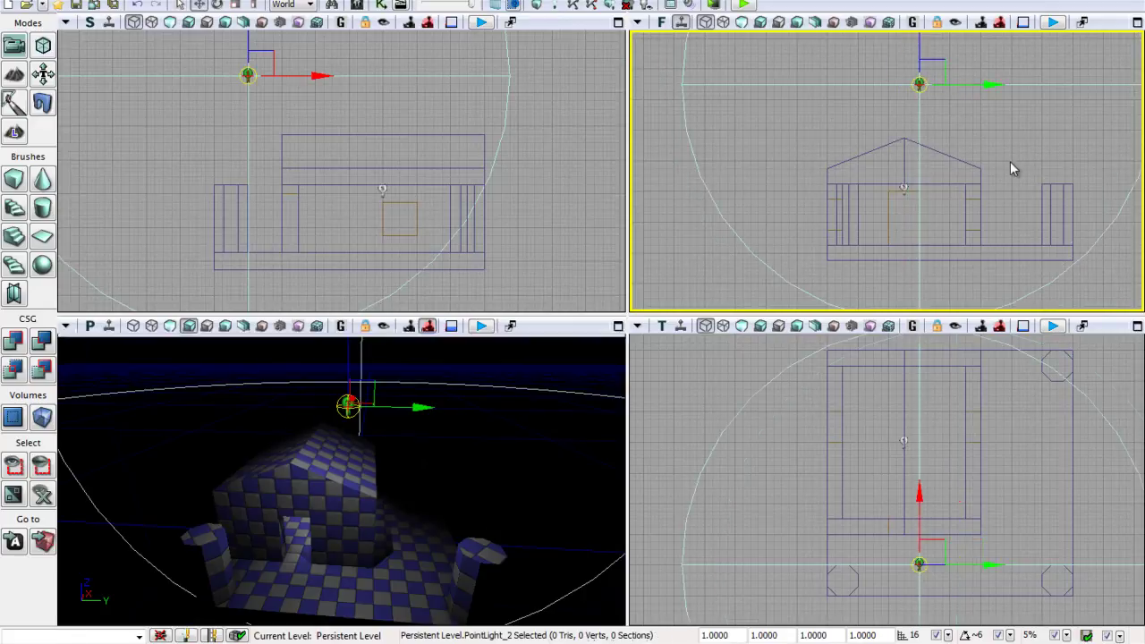
Position the point light above the house's front wall, offset to the open-floor side, and enlarge its radius.
left_click_drag(1003, 181, 1008, 247)
left_click_drag(975, 152, 1005, 150)
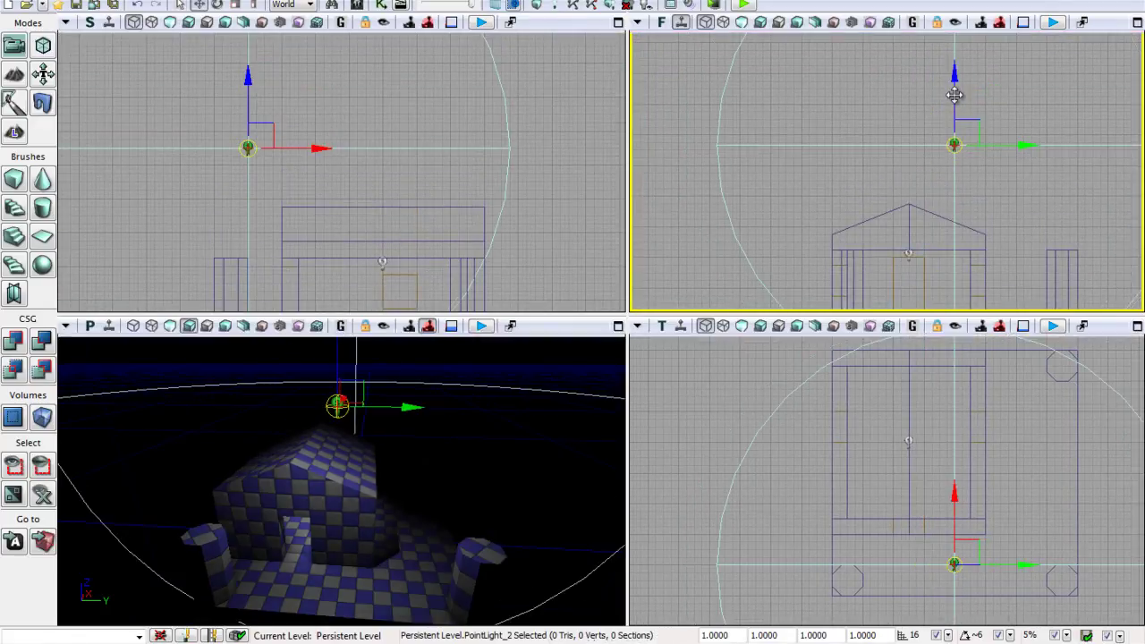
left_click_drag(1022, 238, 1027, 176)
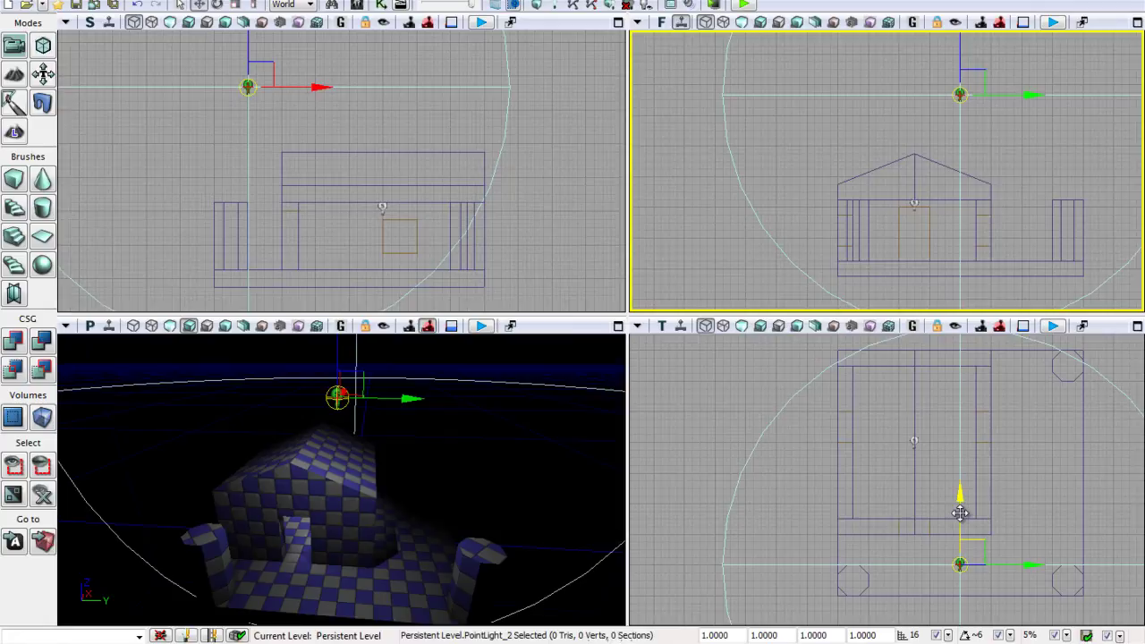
mouse_move(959, 509)
left_mouse_down()
mouse_move(957, 404)
mouse_move(963, 489)
left_mouse_up()
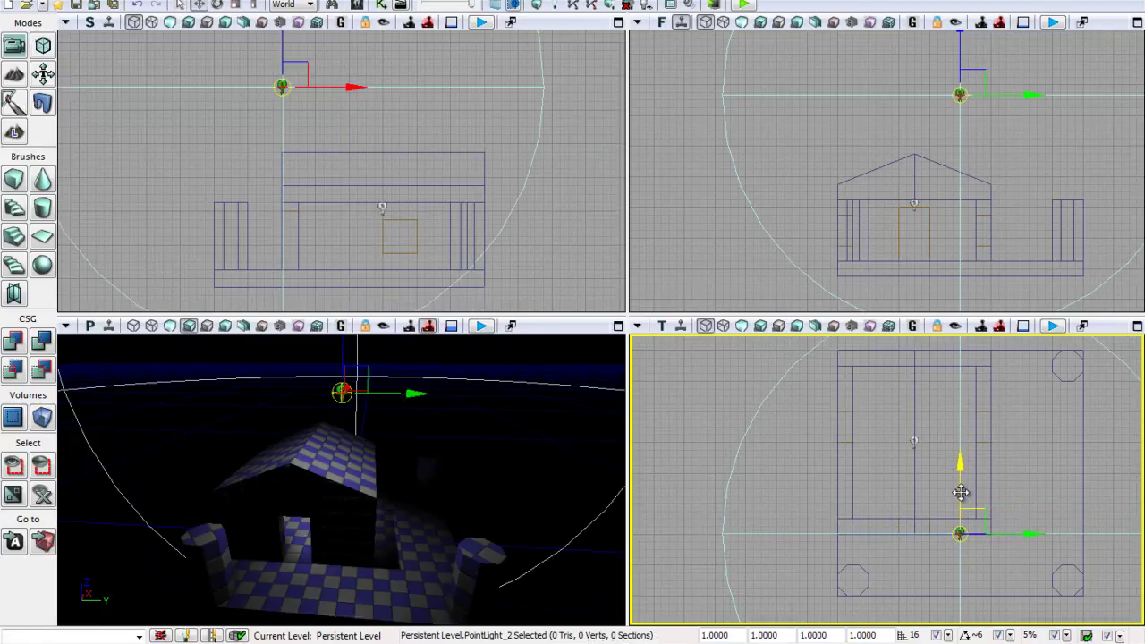
left_click(235, 4)
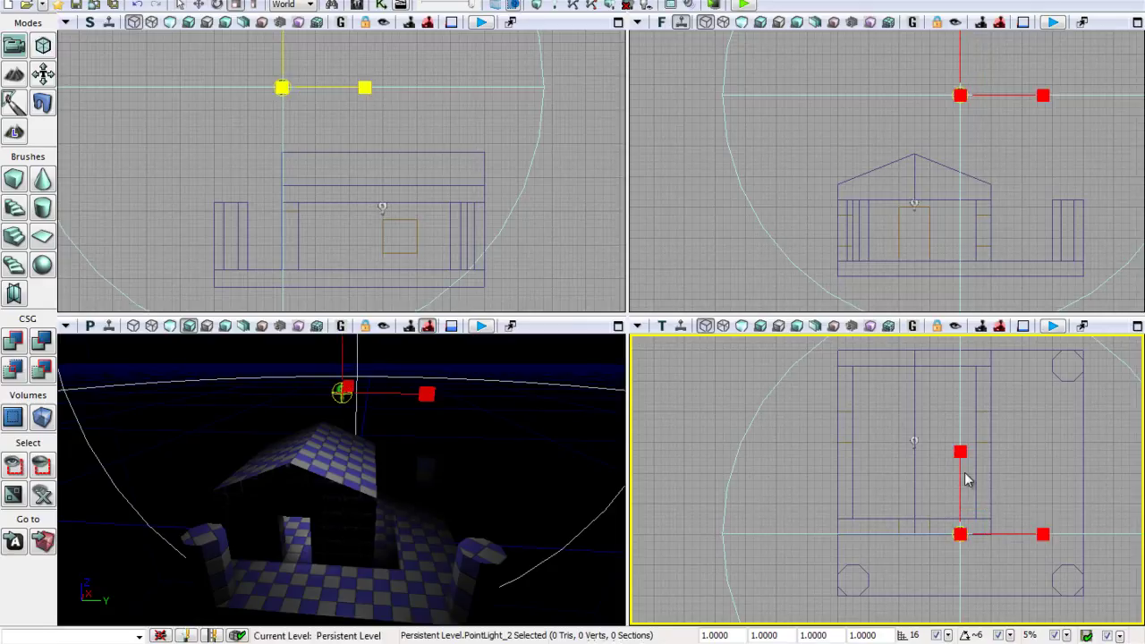
mouse_move(961, 469)
left_mouse_down()
mouse_move(960, 411)
mouse_move(963, 458)
left_mouse_up()
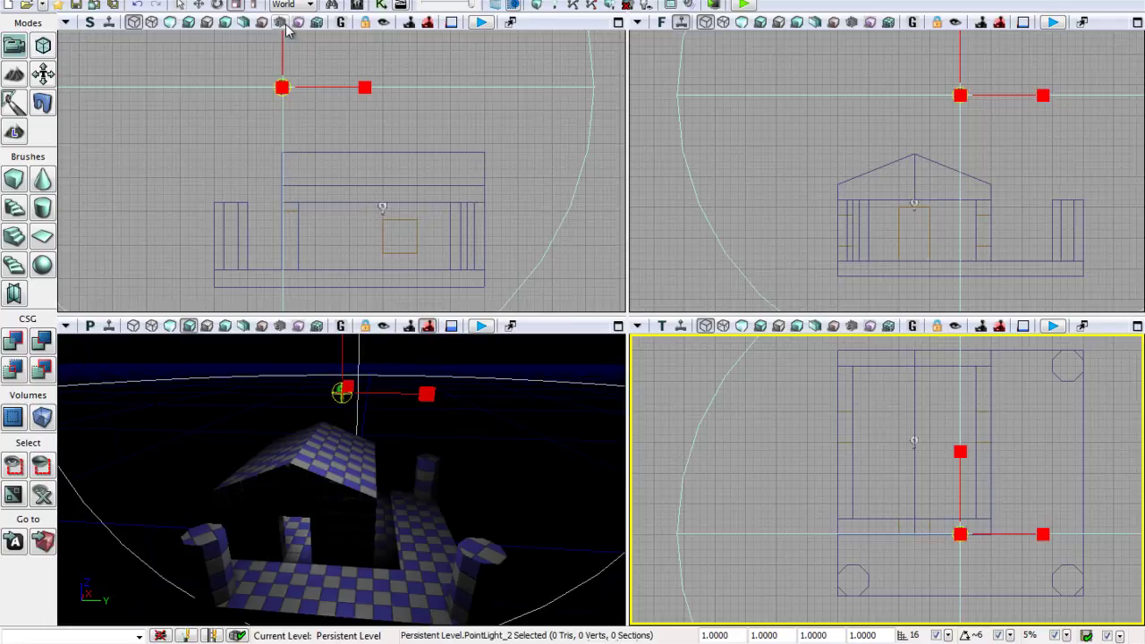
Move the light back over the roof and place a copy with a smaller radius in front of the house.
left_click(199, 5)
mouse_move(959, 480)
left_mouse_down()
mouse_move(964, 418)
mouse_move(966, 504)
mouse_move(962, 496)
left_mouse_up()
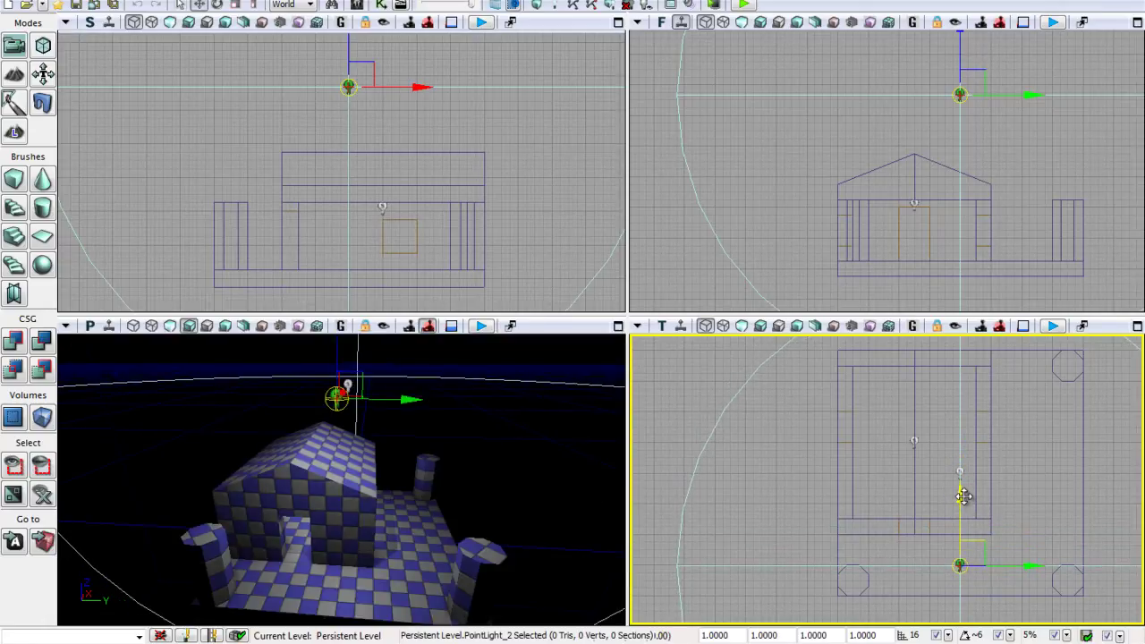
left_click(234, 5)
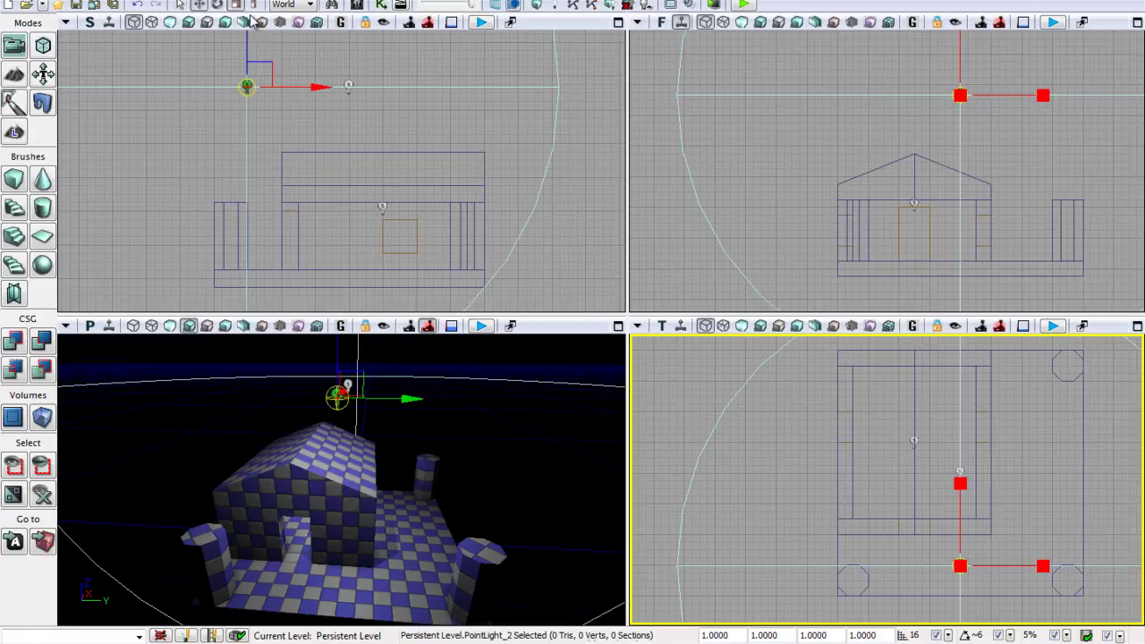
left_click_drag(960, 498, 958, 548)
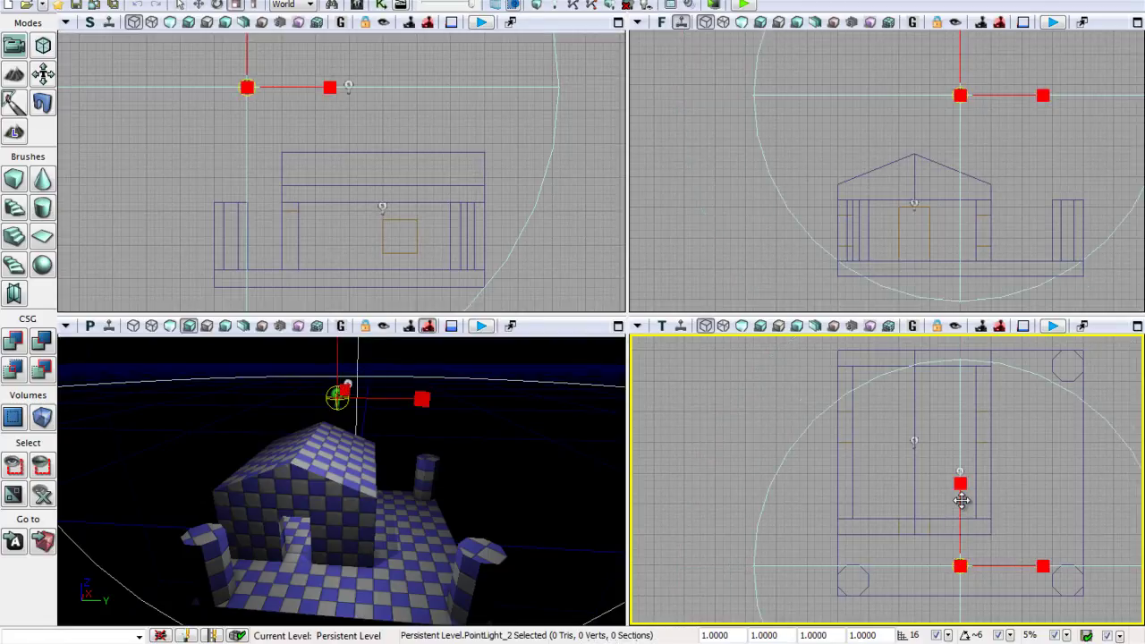
left_click_drag(958, 502, 958, 484)
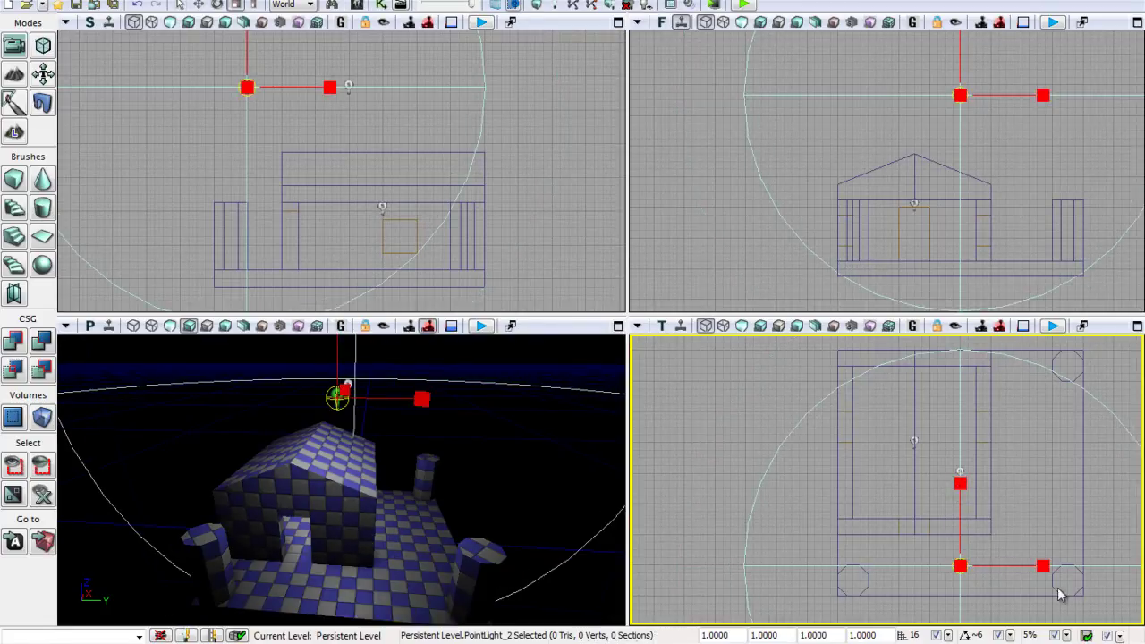
Align the front light with the house's side wall facing the open floor and lower it to just above ridge height.
left_click(198, 4)
left_click_drag(1006, 97, 1069, 95)
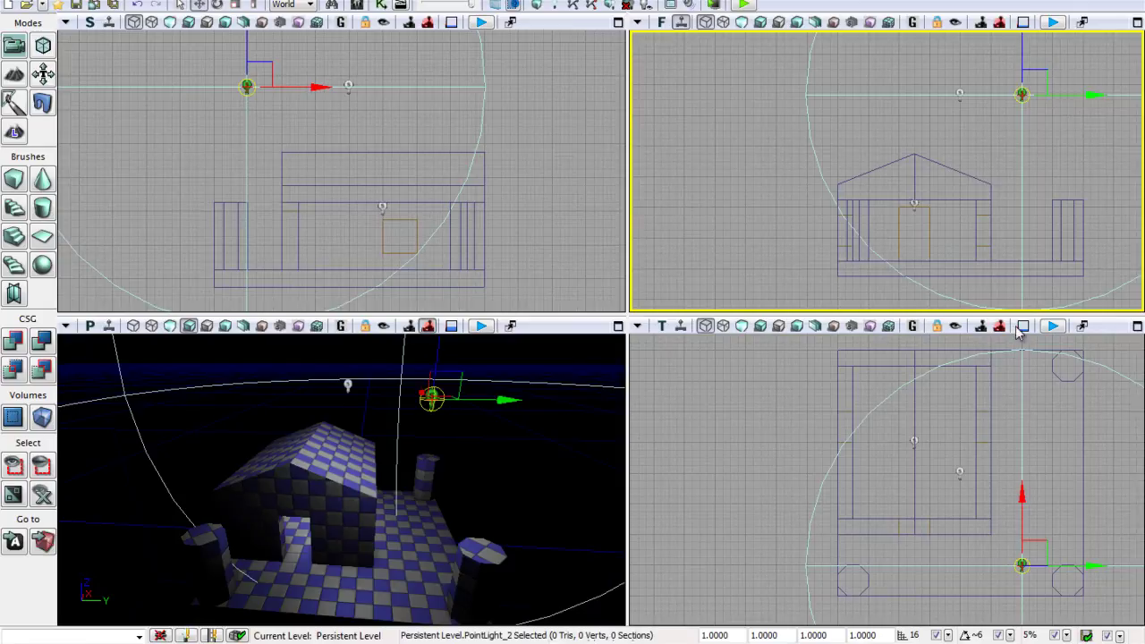
left_click_drag(1065, 567, 1031, 566)
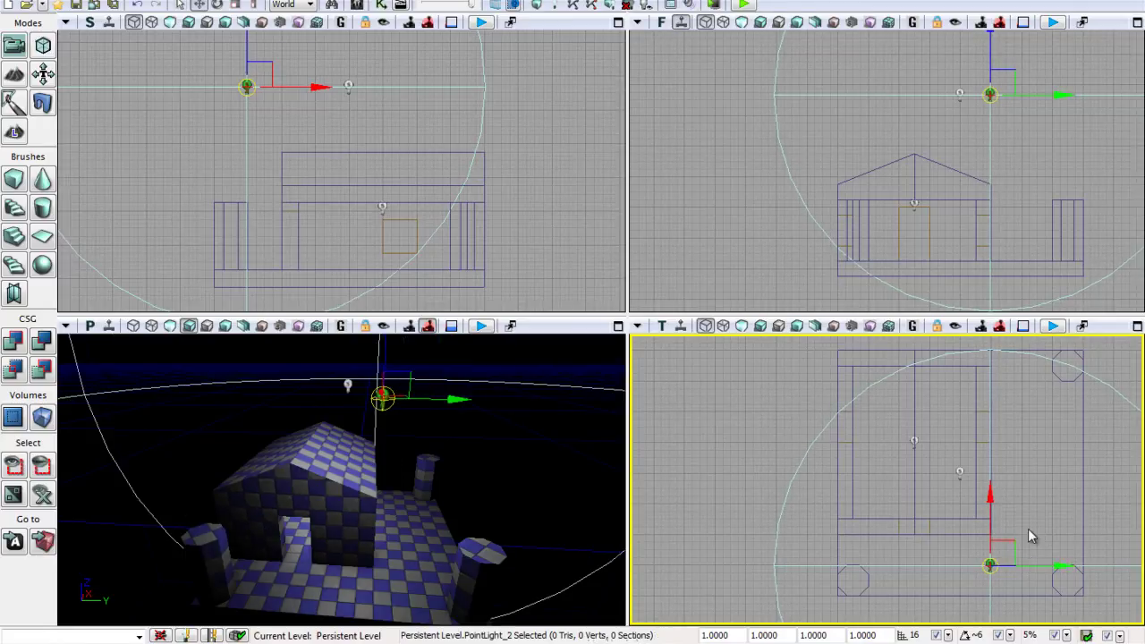
left_click_drag(993, 76, 1002, 105)
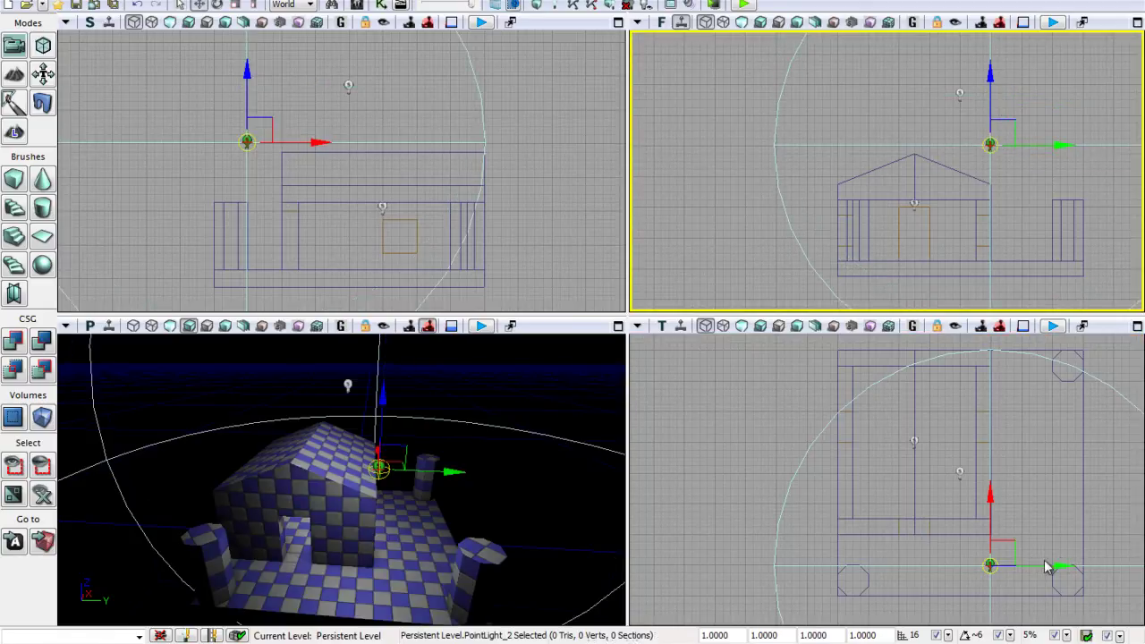
Shift the front light outward near the front corner pillar on the open-floor side so it lights the house's side wall.
right_click_drag(537, 494, 413, 481)
right_click_drag(1036, 565, 1038, 565)
left_click_drag(1048, 565, 1081, 564)
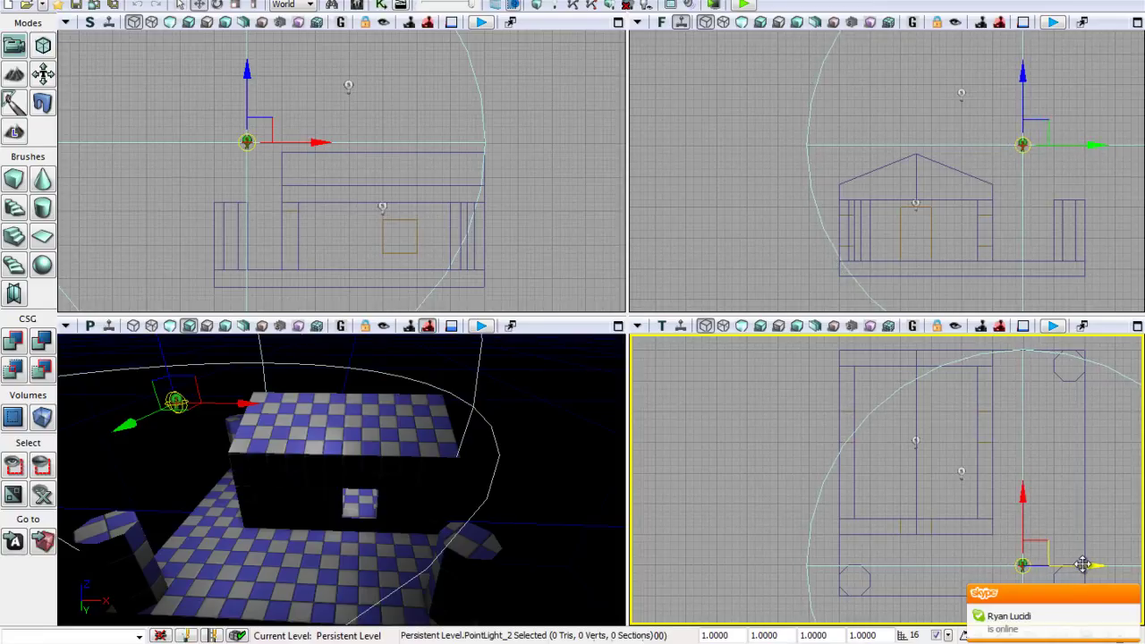
left_click_drag(1083, 564, 1087, 564)
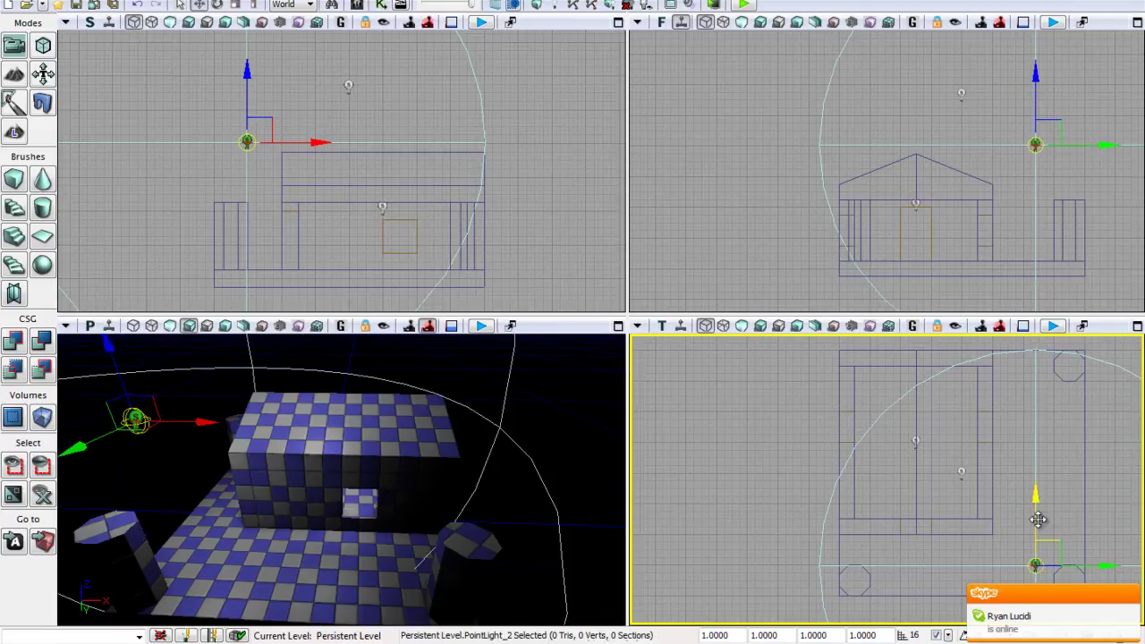
left_click_drag(1036, 519, 1035, 515)
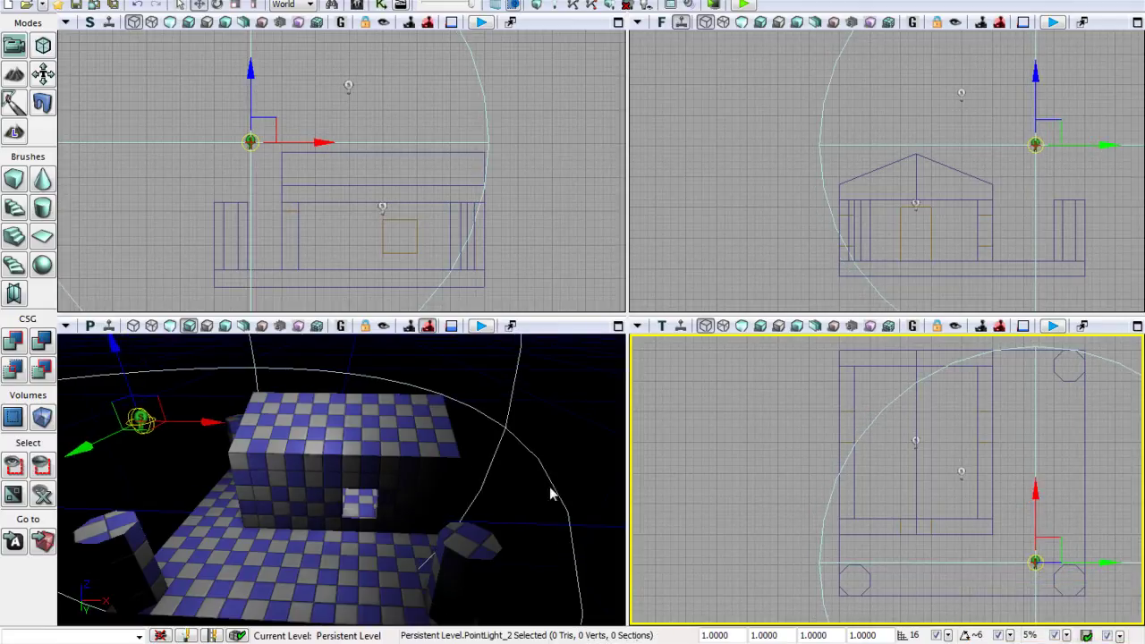
Check the lighting around the house front and enlarge the front light's radius.
right_click_drag(453, 480, 624, 468)
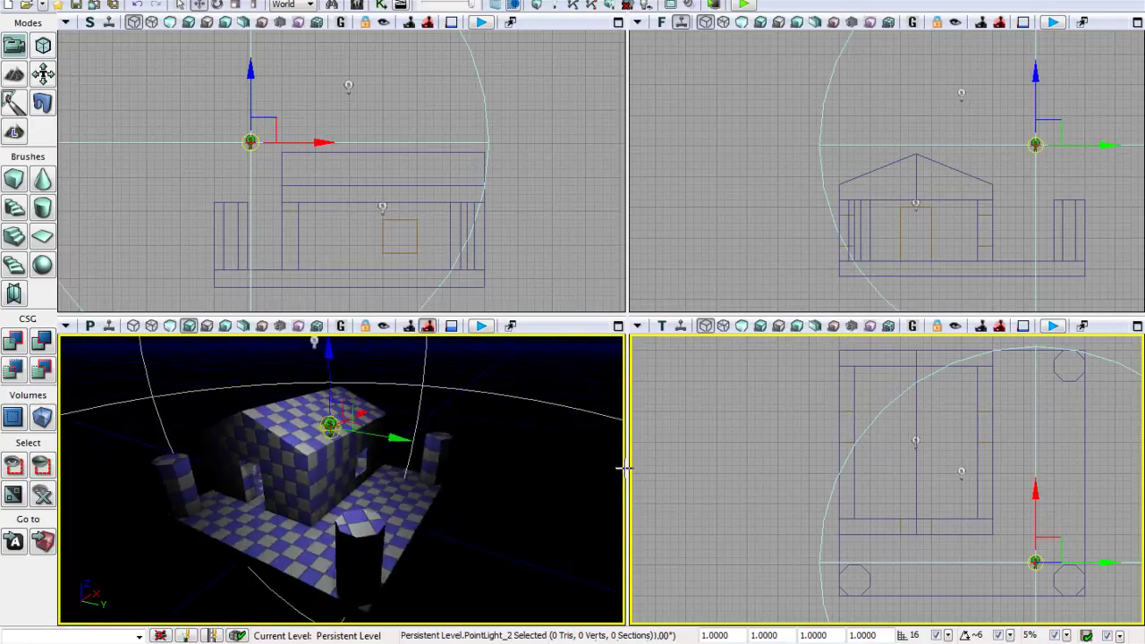
left_click_drag(623, 467, 156, 473)
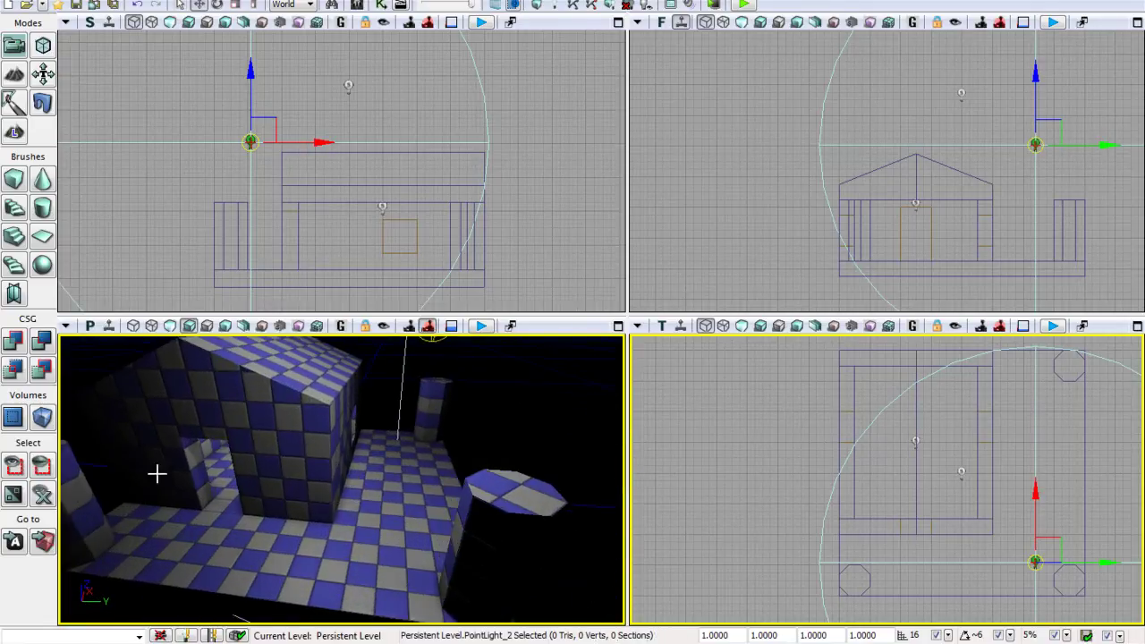
left_click(234, 5)
left_click_drag(1035, 477, 1033, 457)
left_click_drag(1034, 499, 1035, 462)
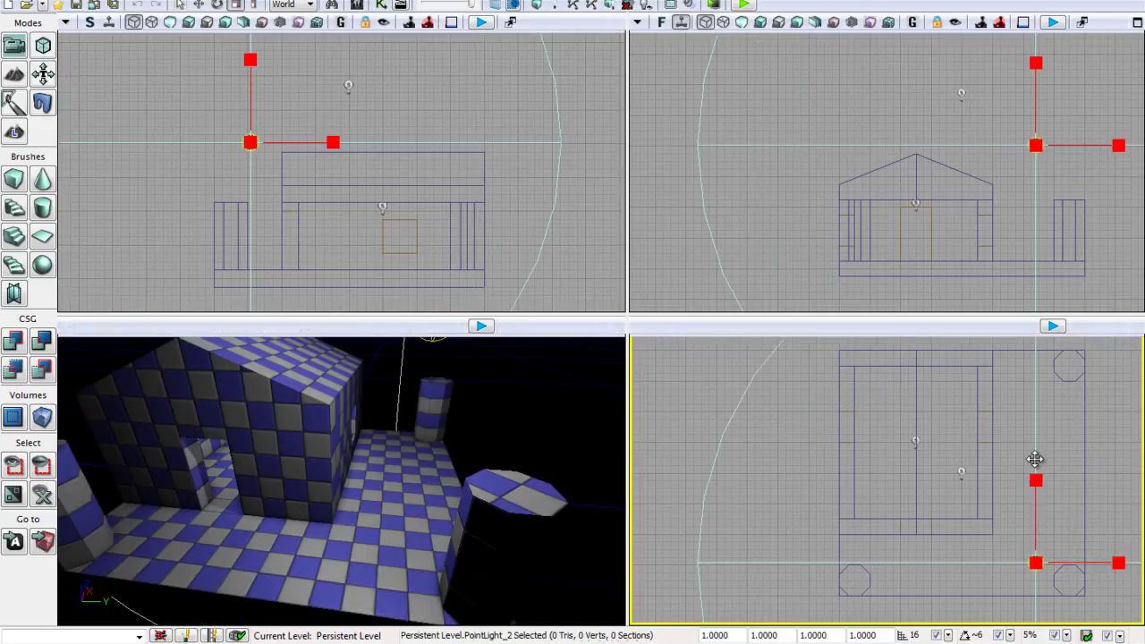
Deselect the light, view the whole house, rebuild the level with its lighting and paths, and dismiss the map check.
left_click(522, 414)
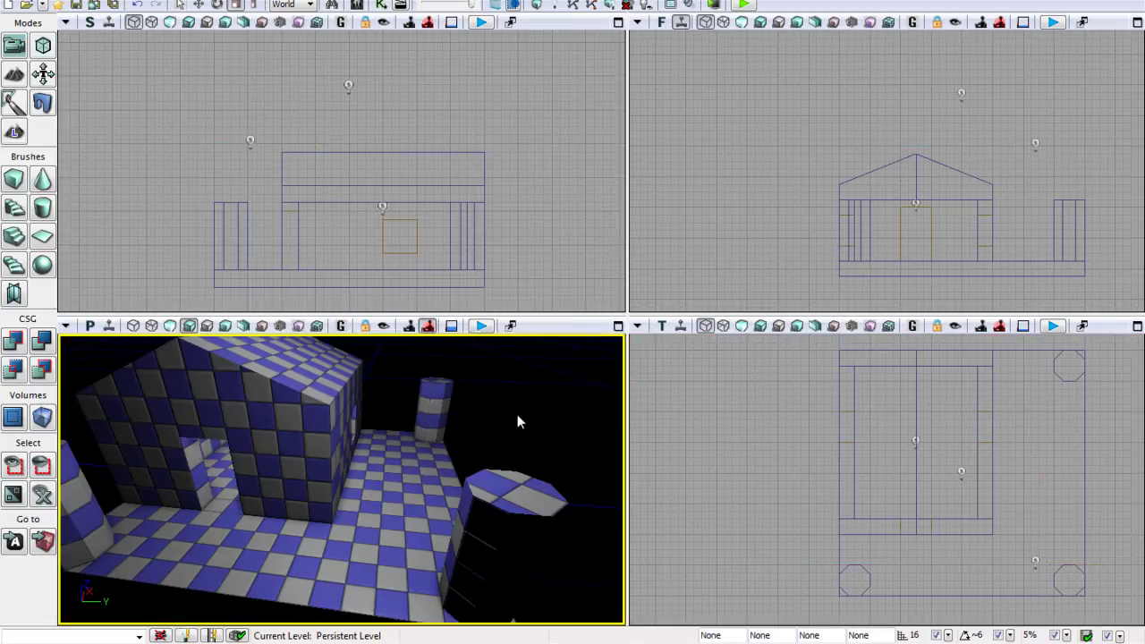
left_click_drag(513, 414, 615, 455)
right_click_drag(614, 455, 578, 483)
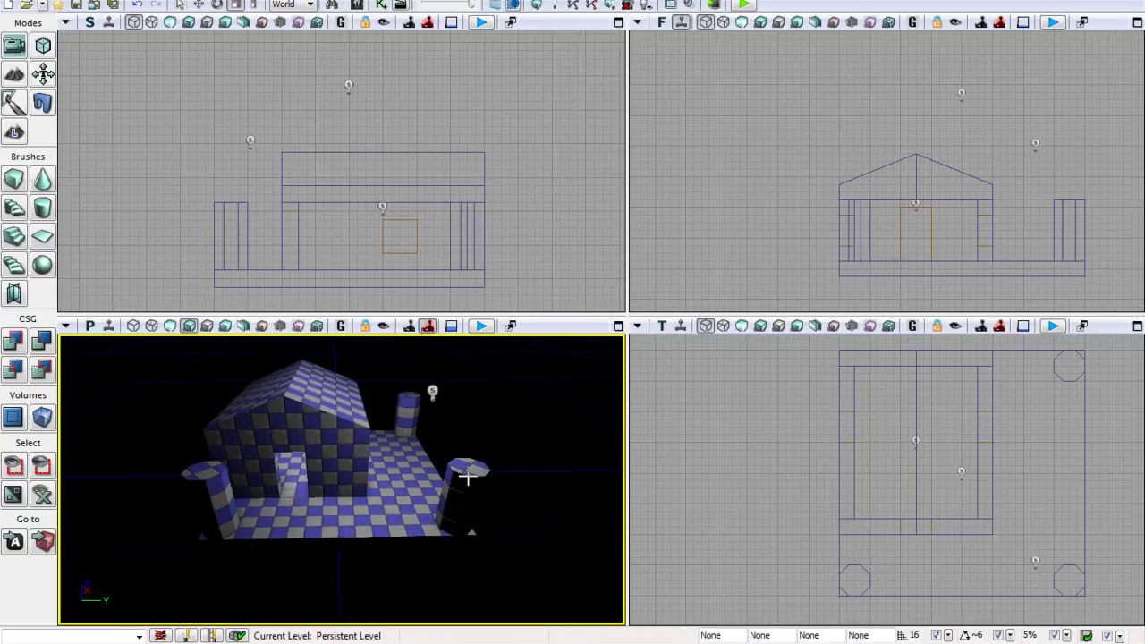
left_click(607, 6)
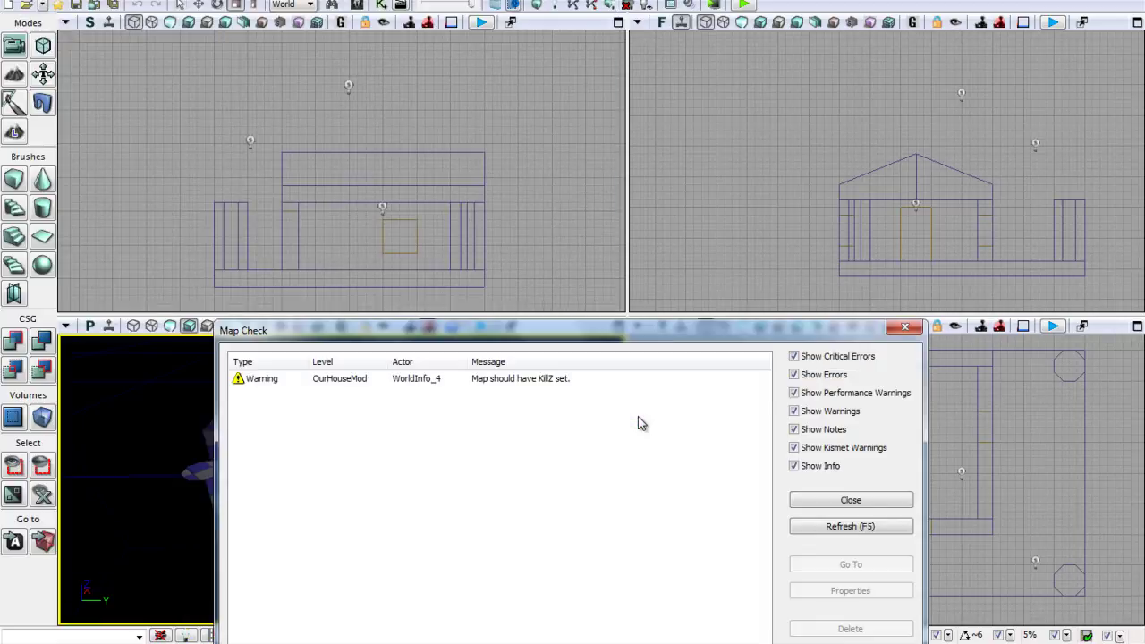
left_click(904, 328)
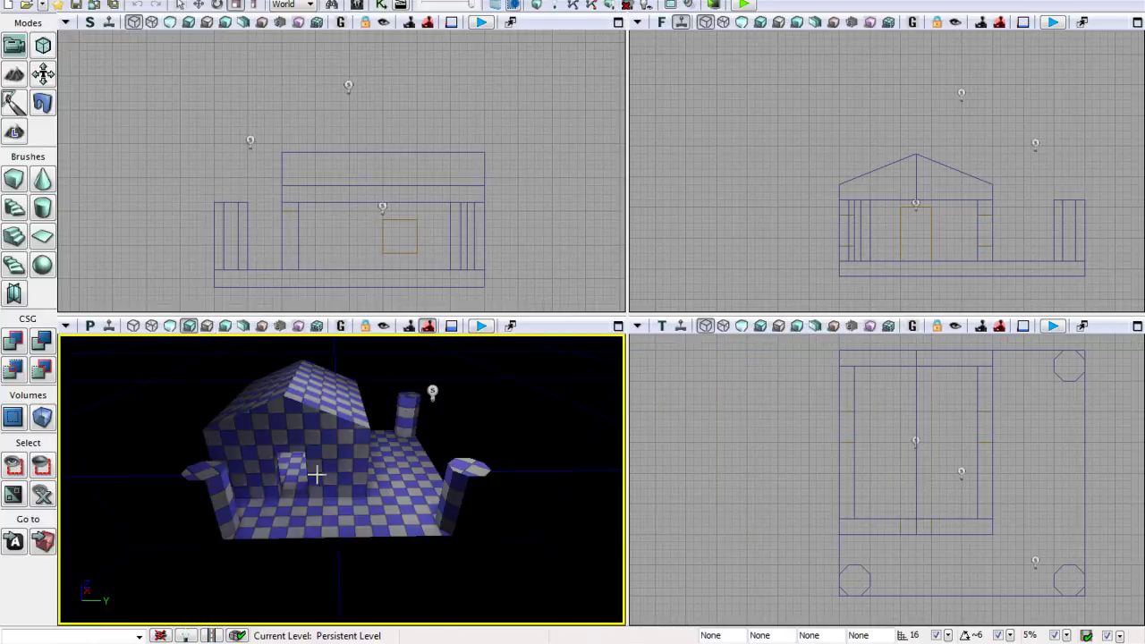
Start a play test from the house and walk through its lit interior out of the doorway.
right_click(293, 446)
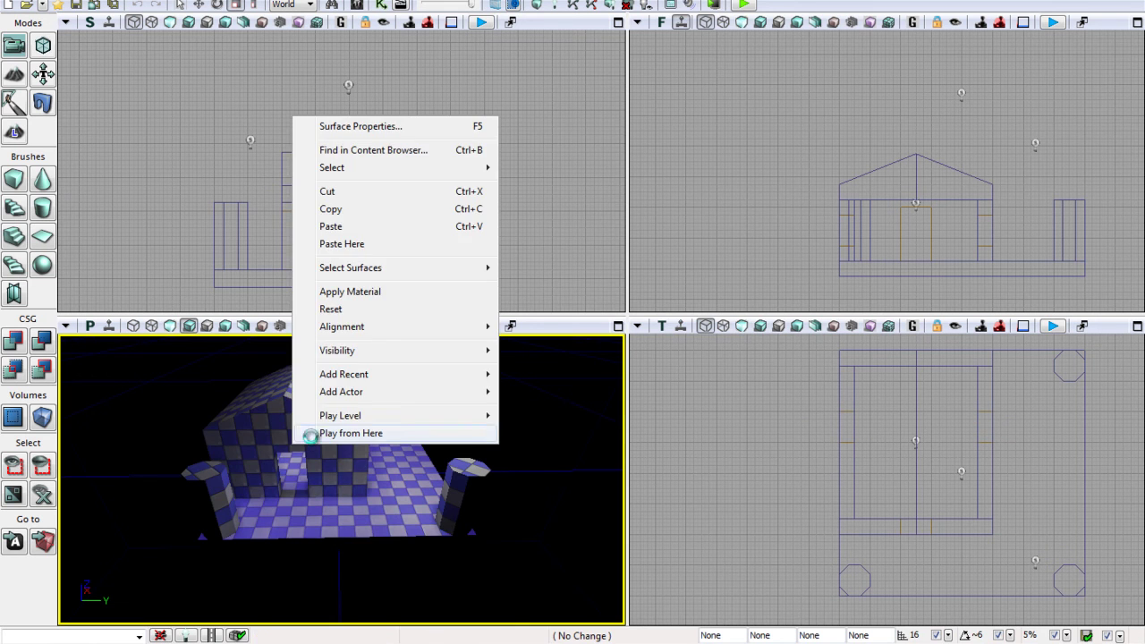
left_click(309, 435)
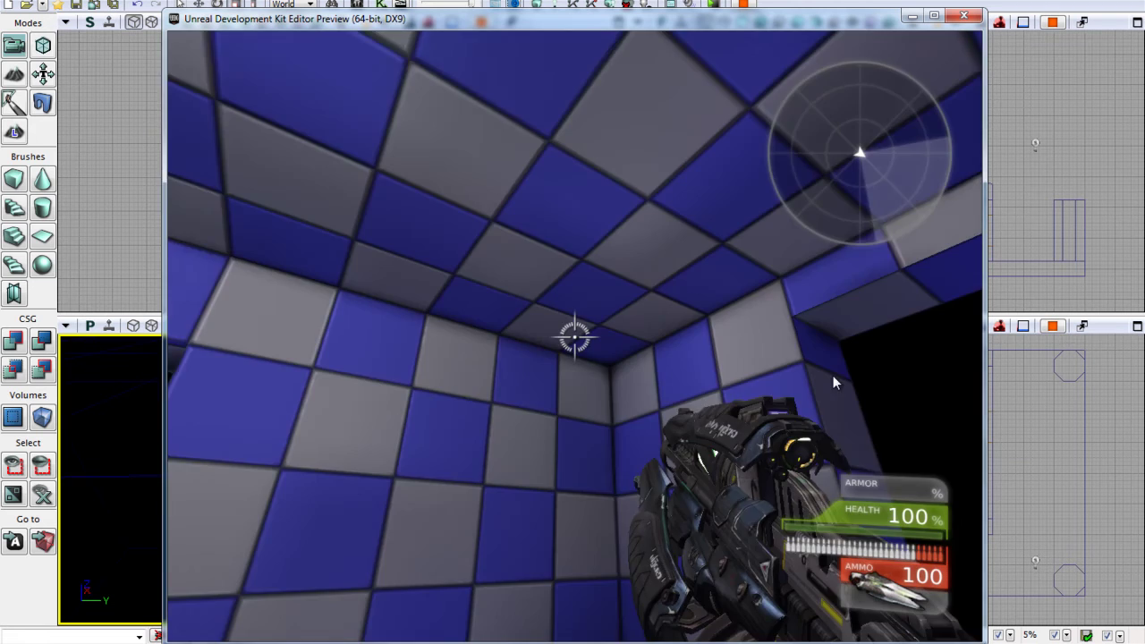
key("w")
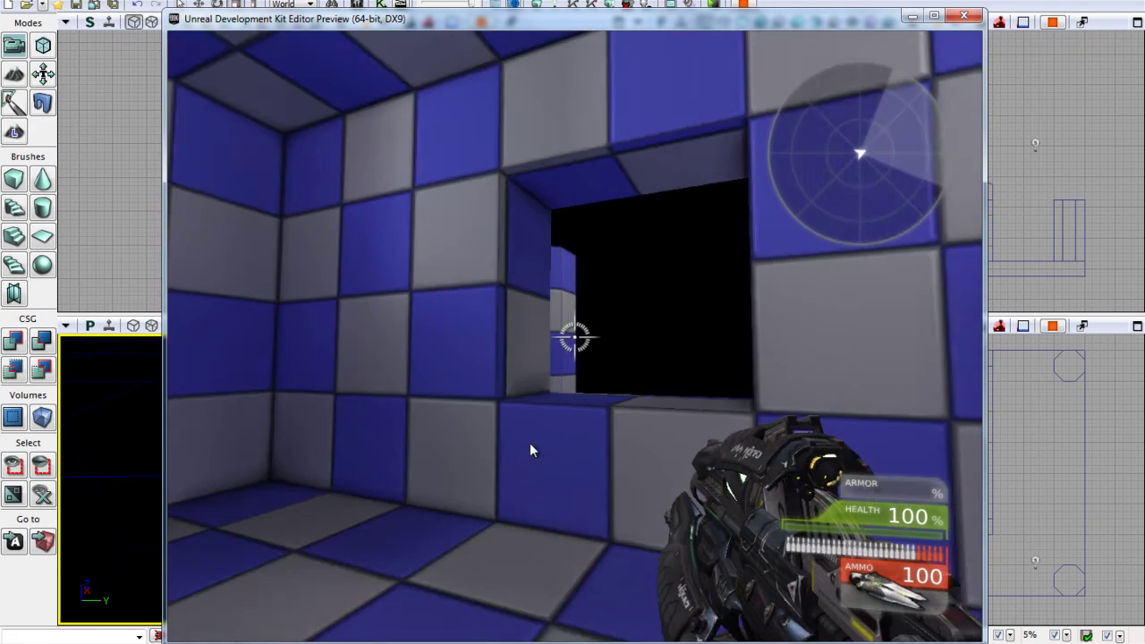
key("w")
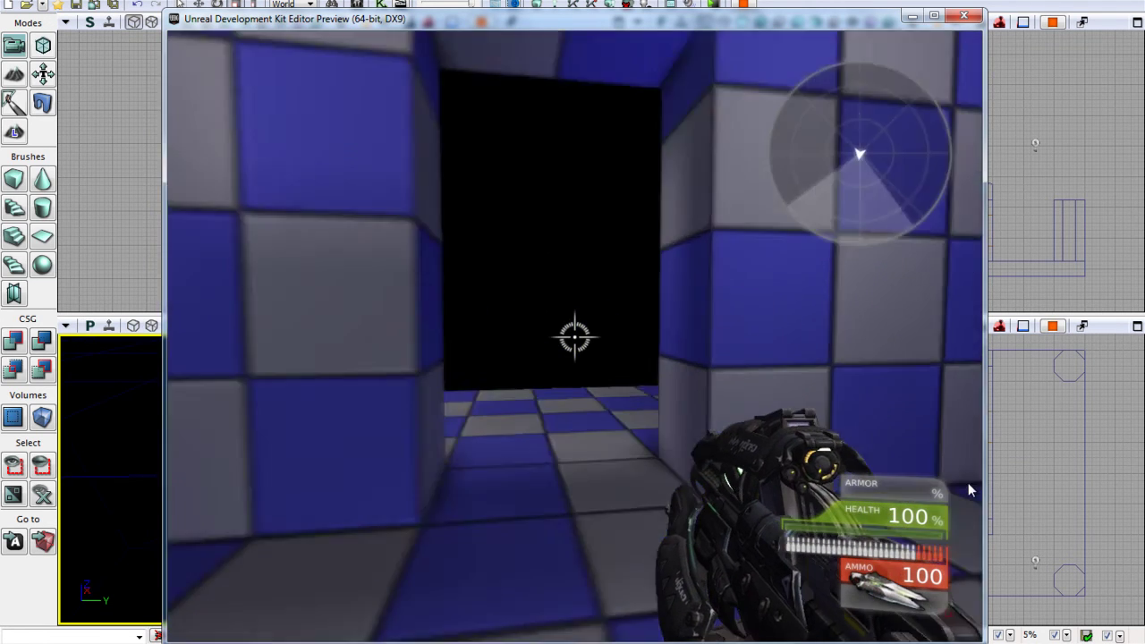
key("w")
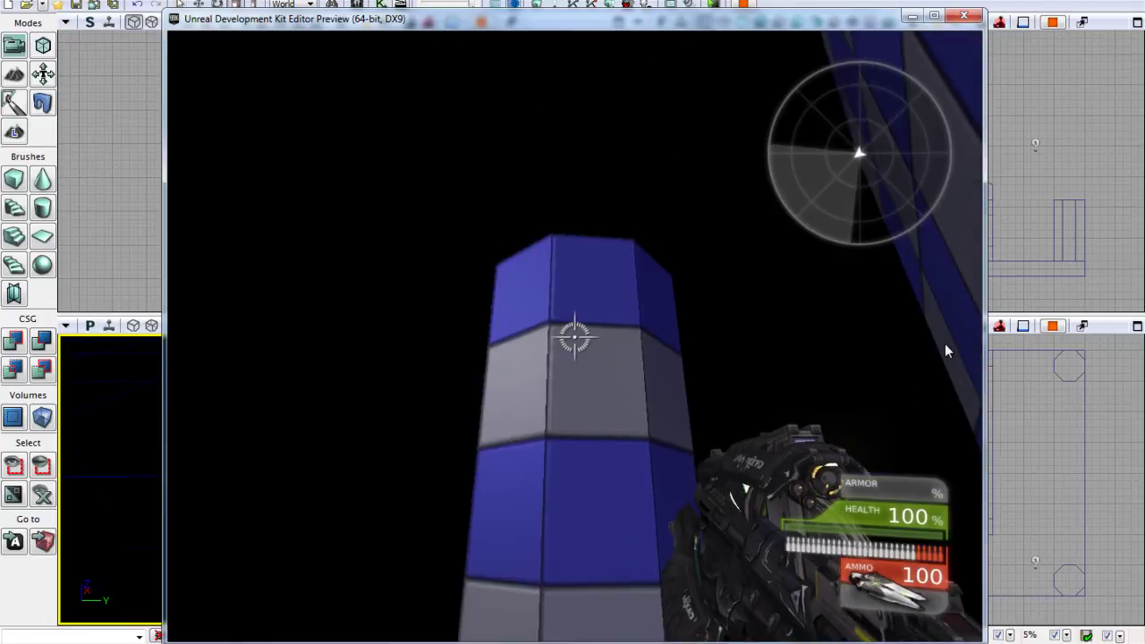
Walk around the outside of the house and examine the lighting on its walls, gable and corner pillars.
key("w")
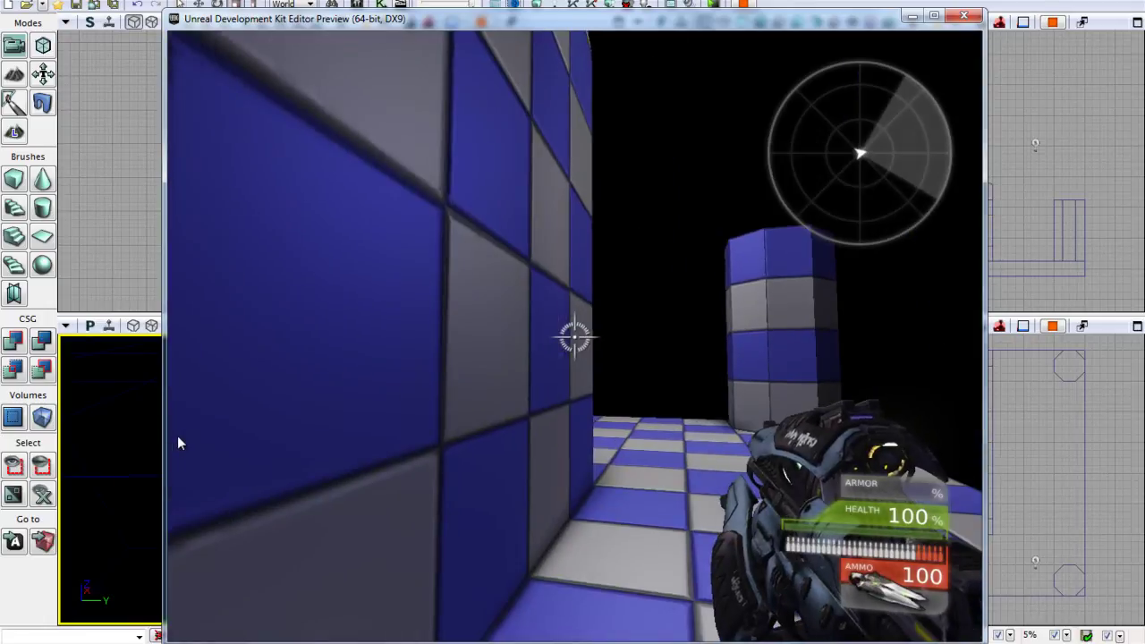
key("d")
key("w")
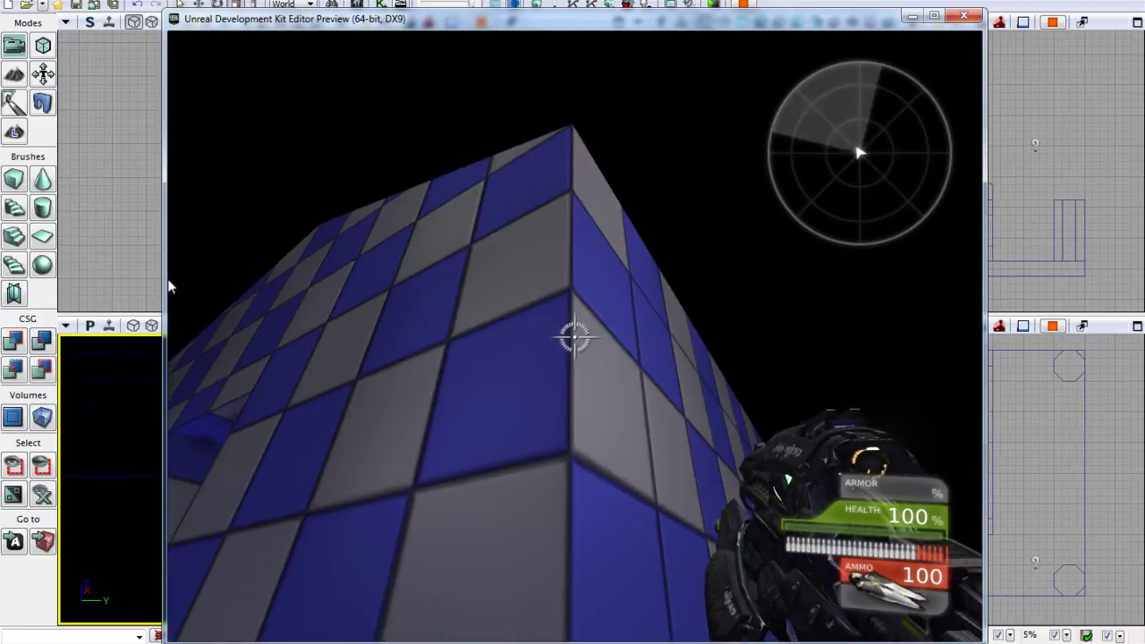
key("w")
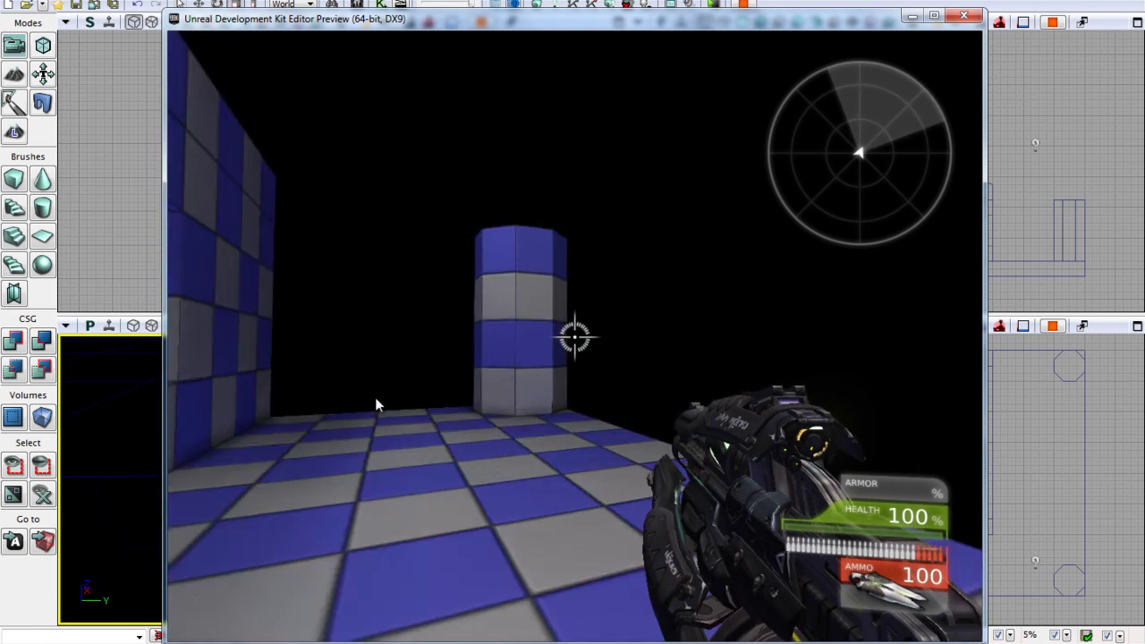
key("w")
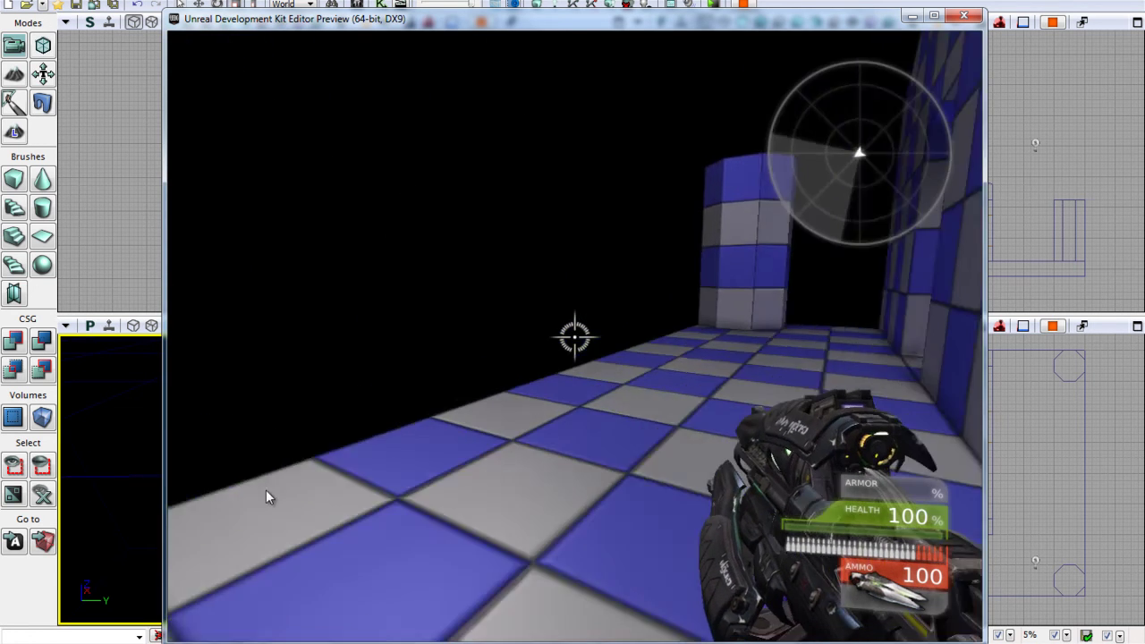
key("w")
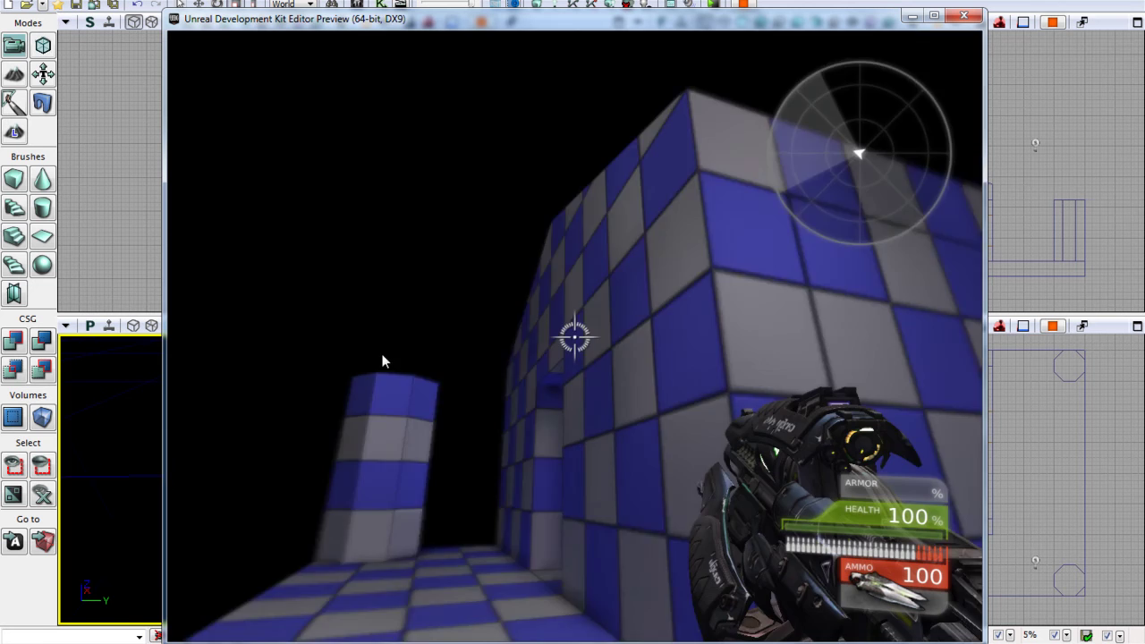
key("w")
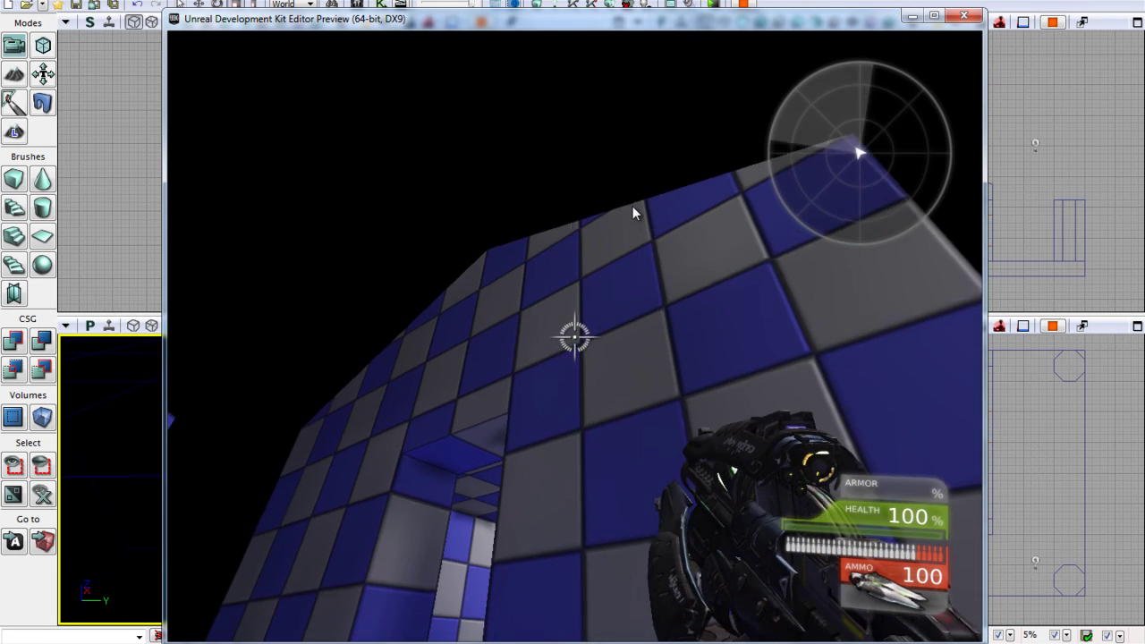
Examine the light and shadows on the house's side wall, around its window opening and at the front doorway.
mouse_move(981, 406)
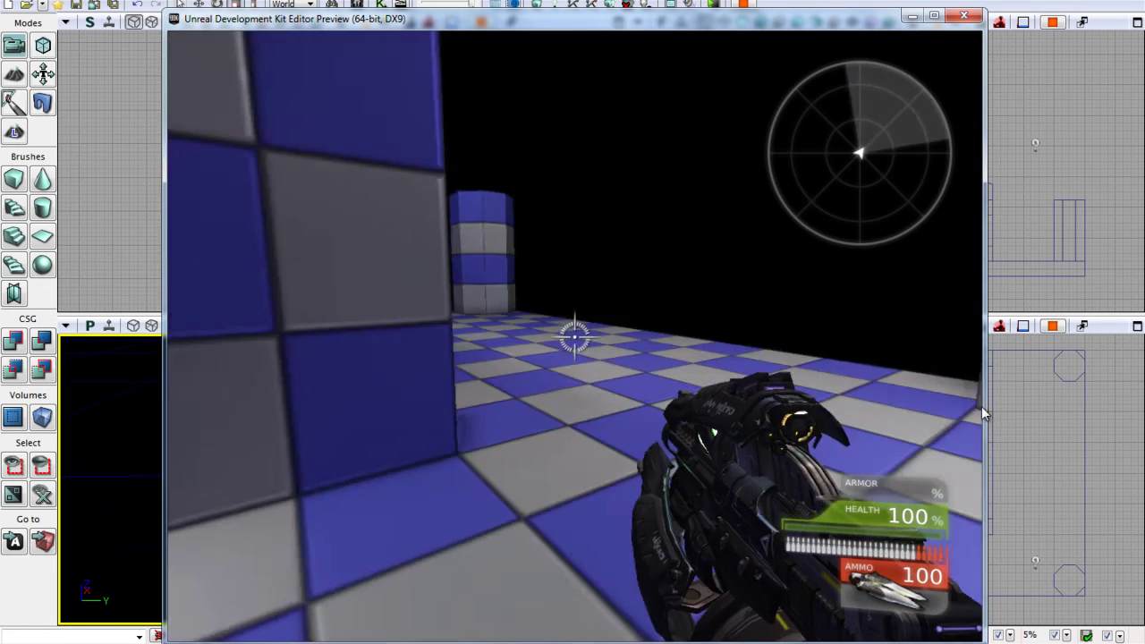
key("w")
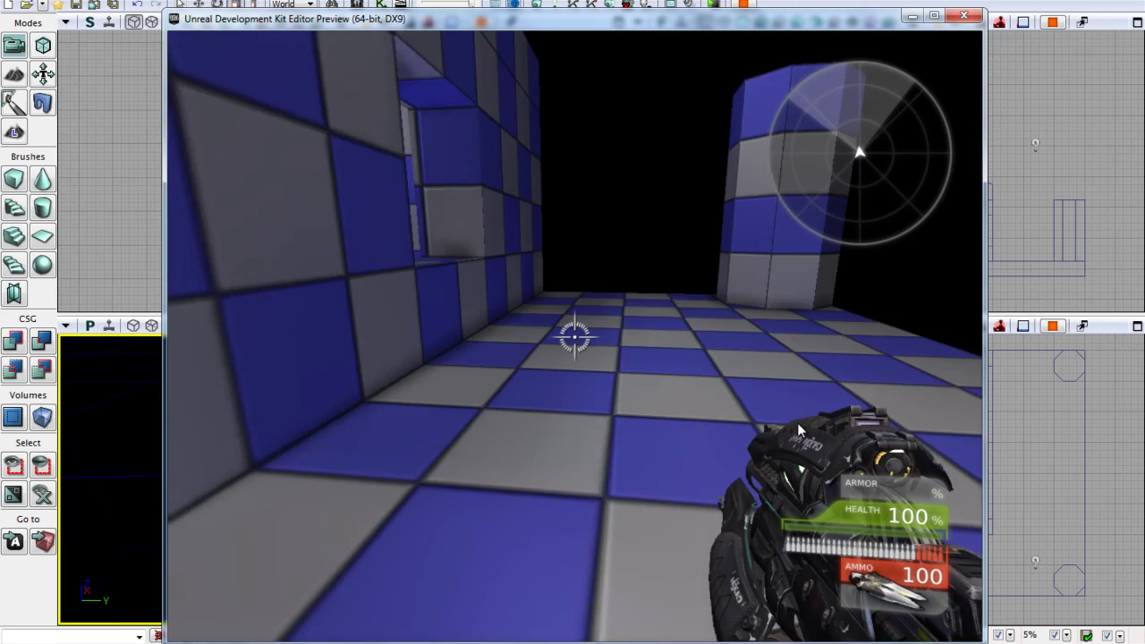
mouse_move(518, 423)
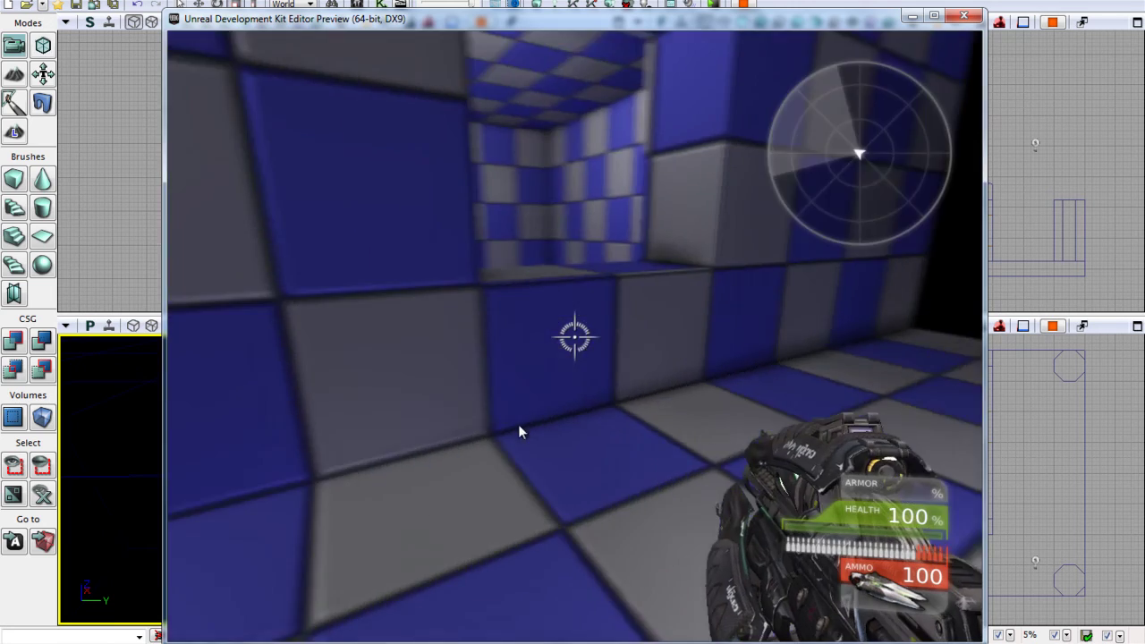
key("w")
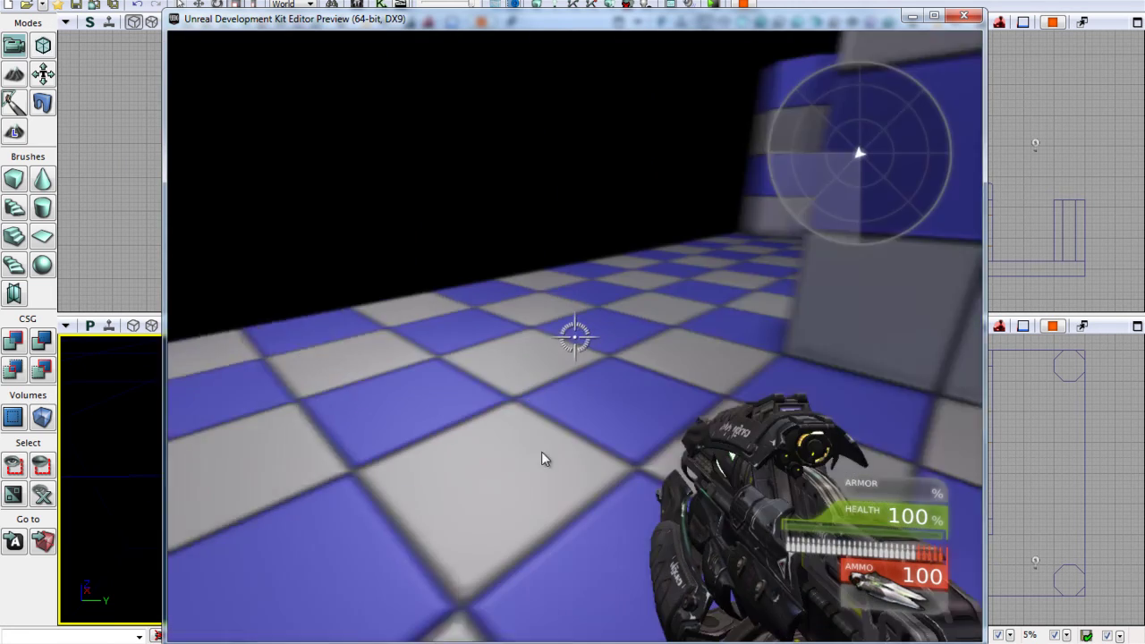
key("w")
mouse_move(744, 463)
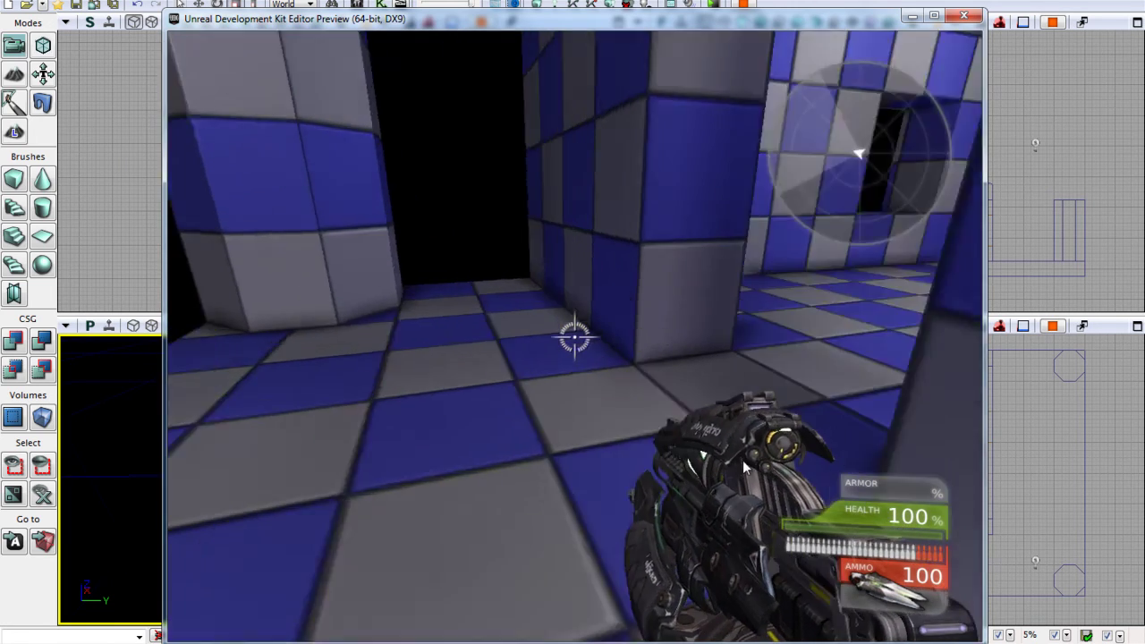
key("w")
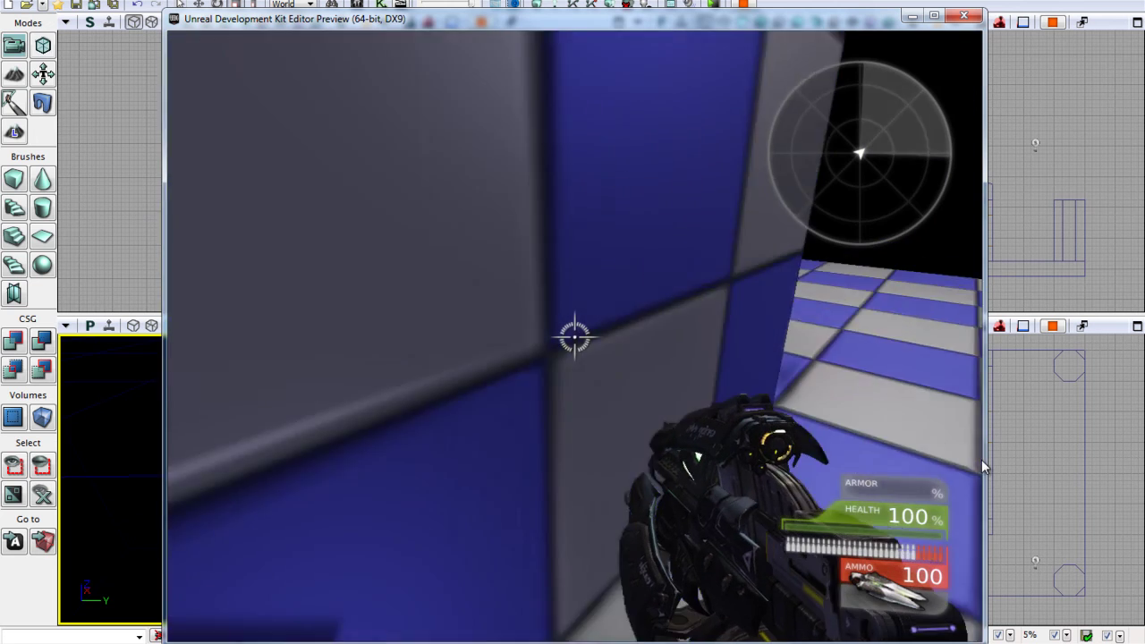
Inspect how the exterior lights fall across the open floor, the house's front corner and the bases of the pillars.
mouse_move(899, 465)
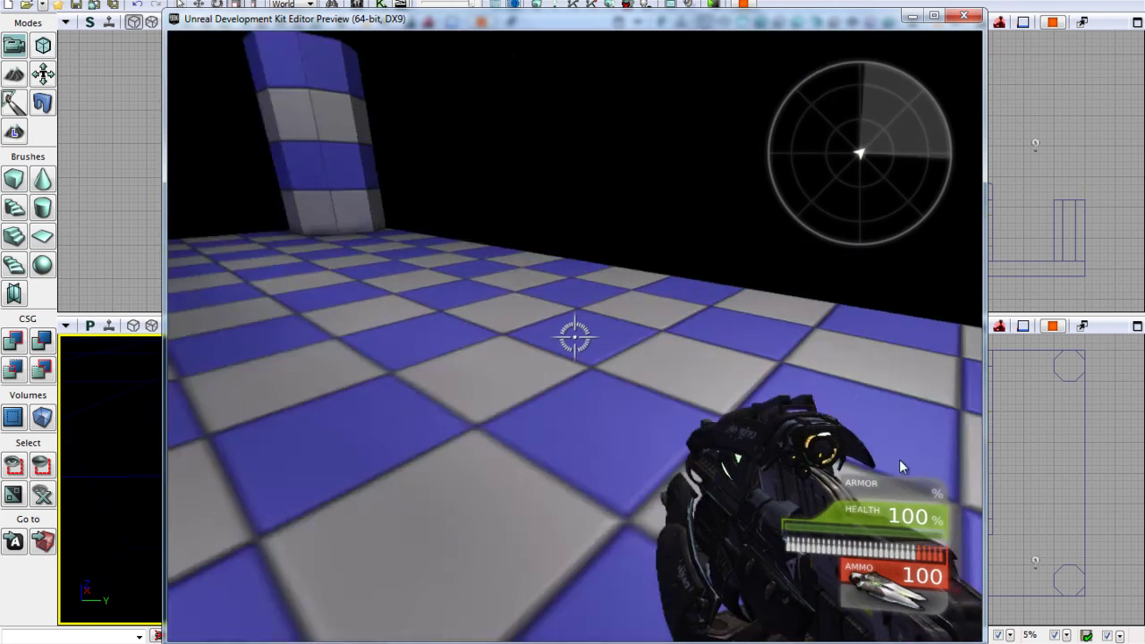
mouse_move(519, 358)
key("w")
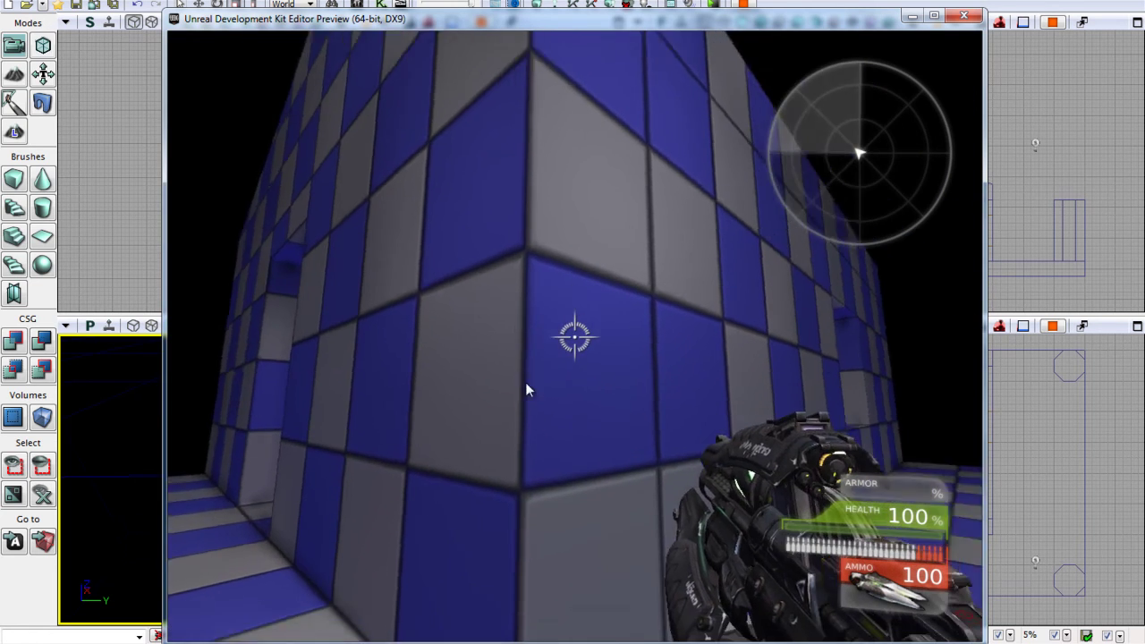
key("w")
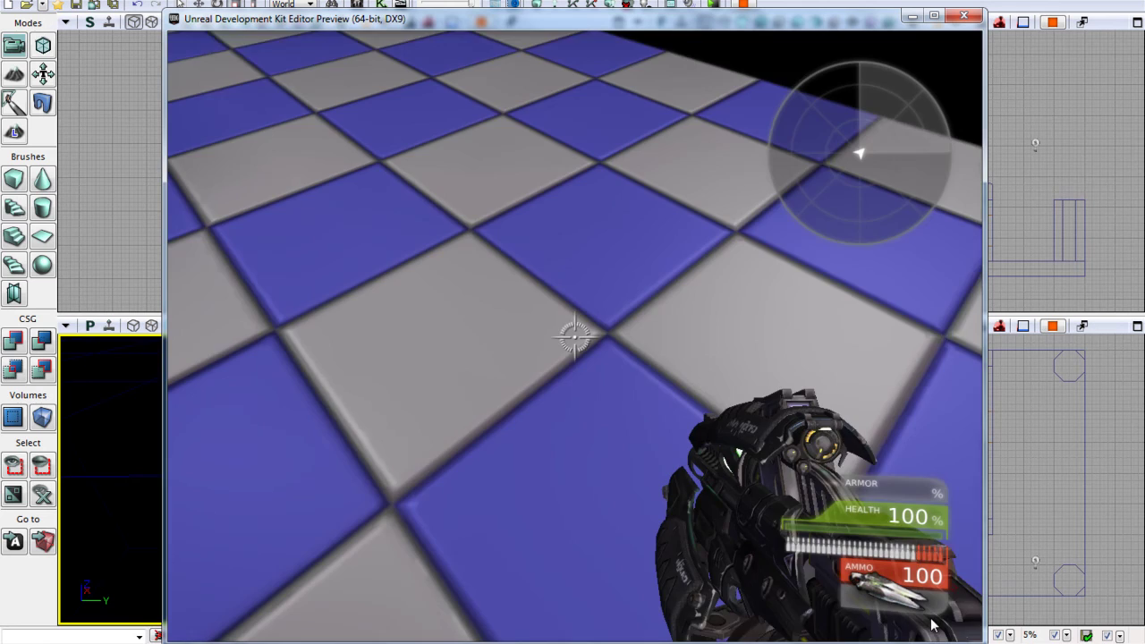
mouse_move(757, 522)
key("w")
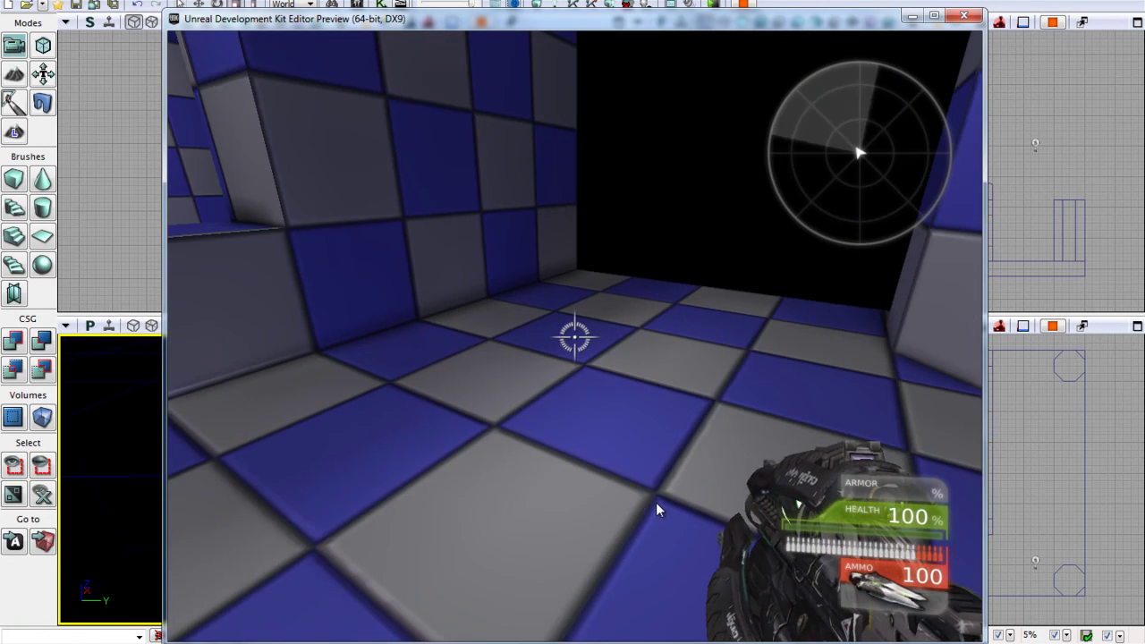
key("w")
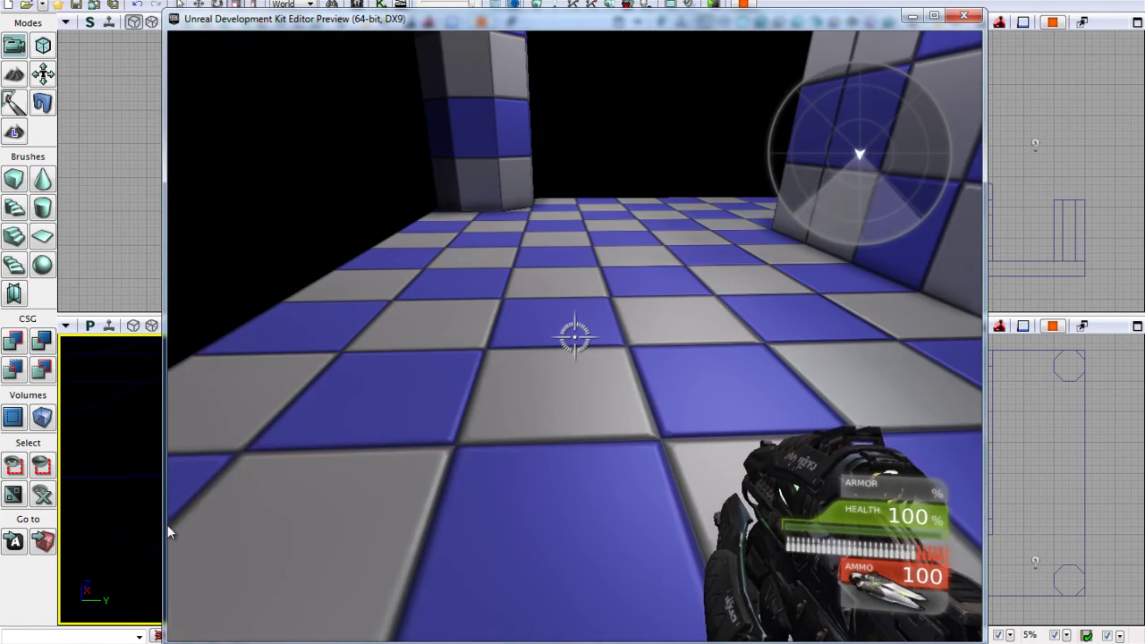
key("w")
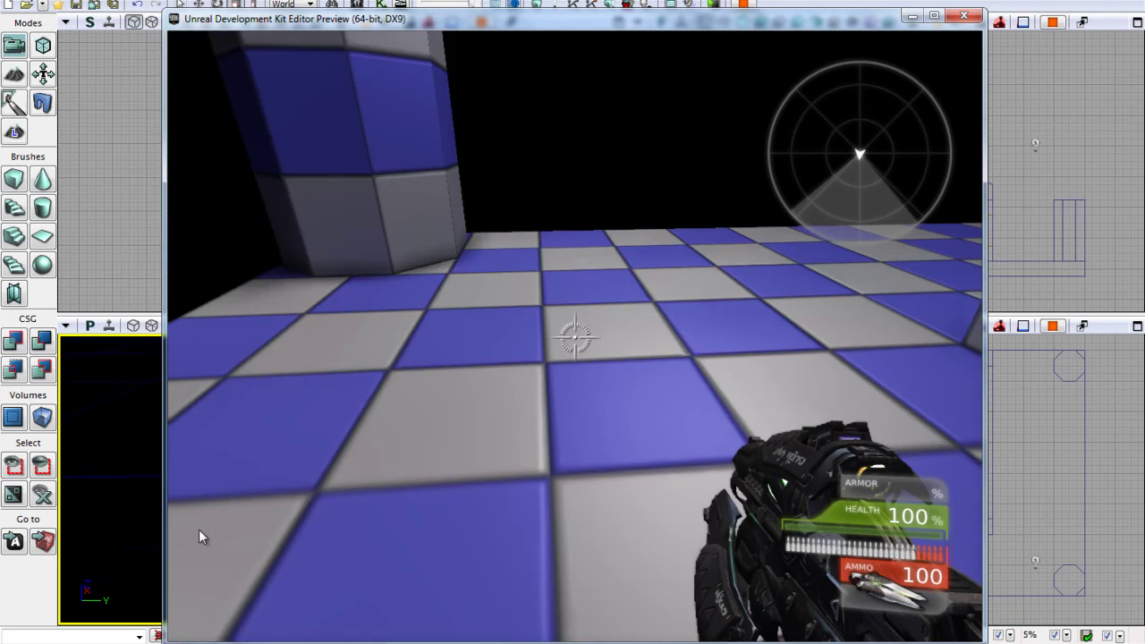
Return to the house front, examine the gable and doorway lighting, and walk off the edge of the floor.
mouse_move(453, 560)
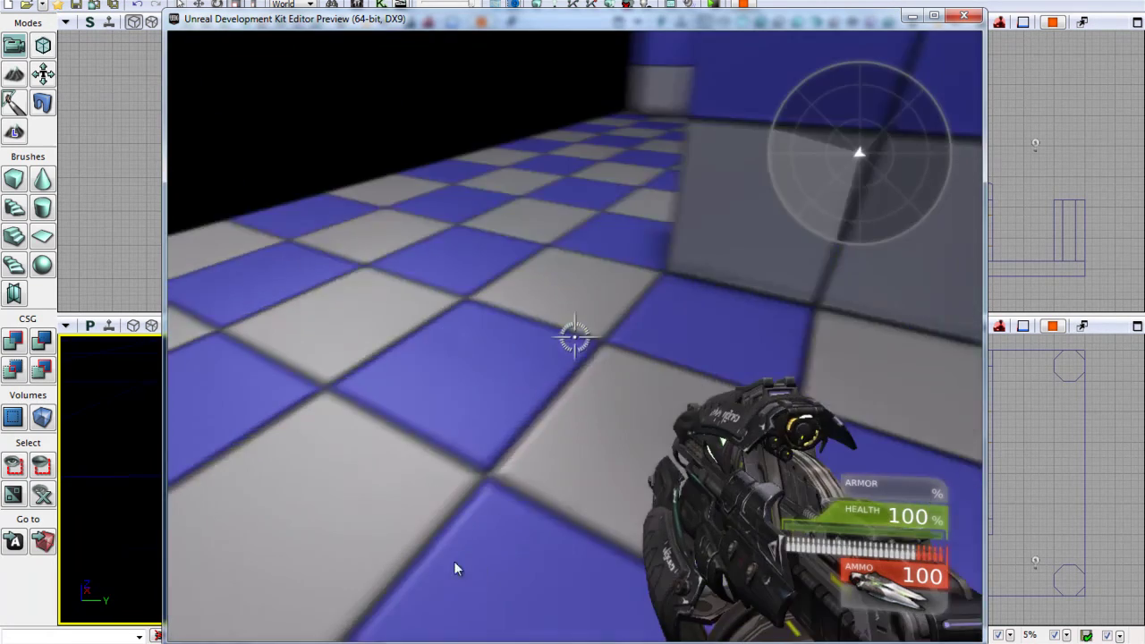
key("w")
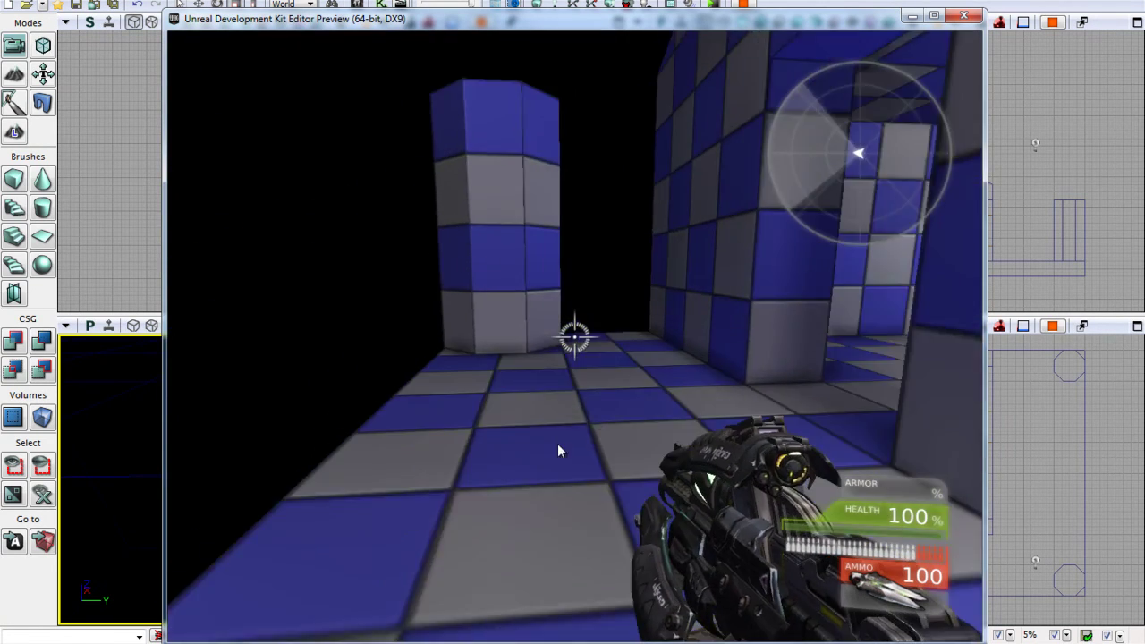
mouse_move(858, 291)
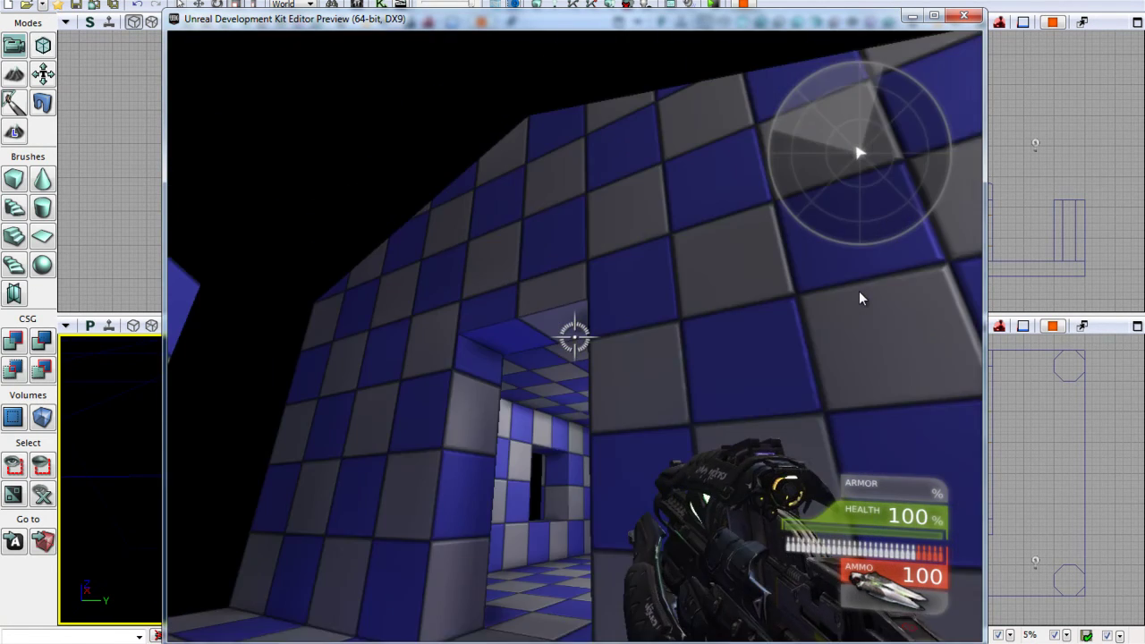
key("w")
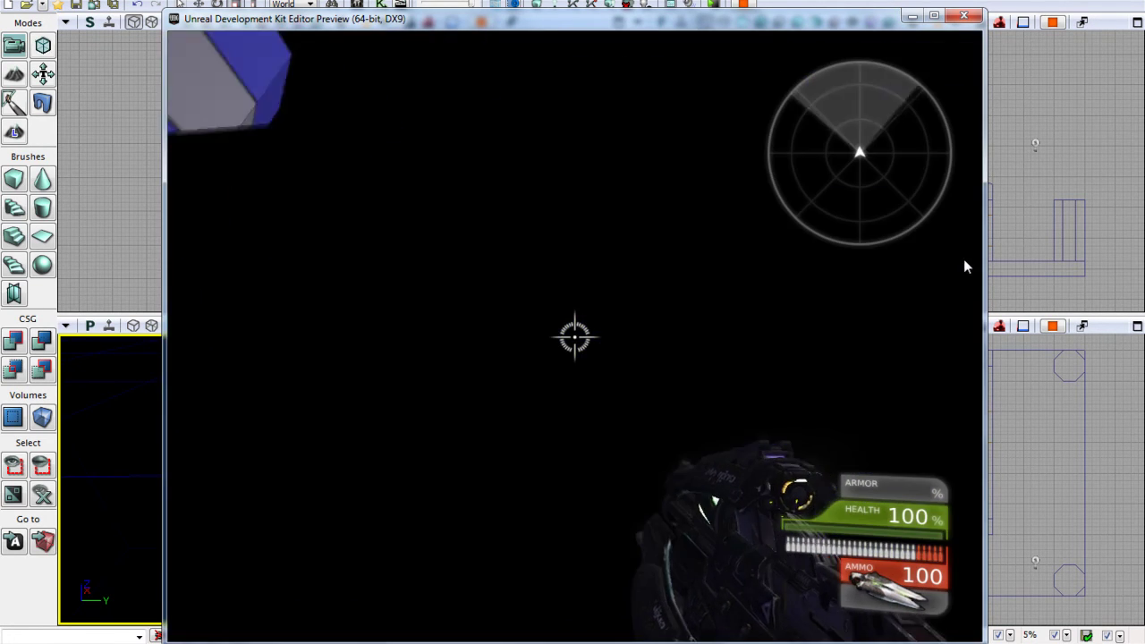
key("w")
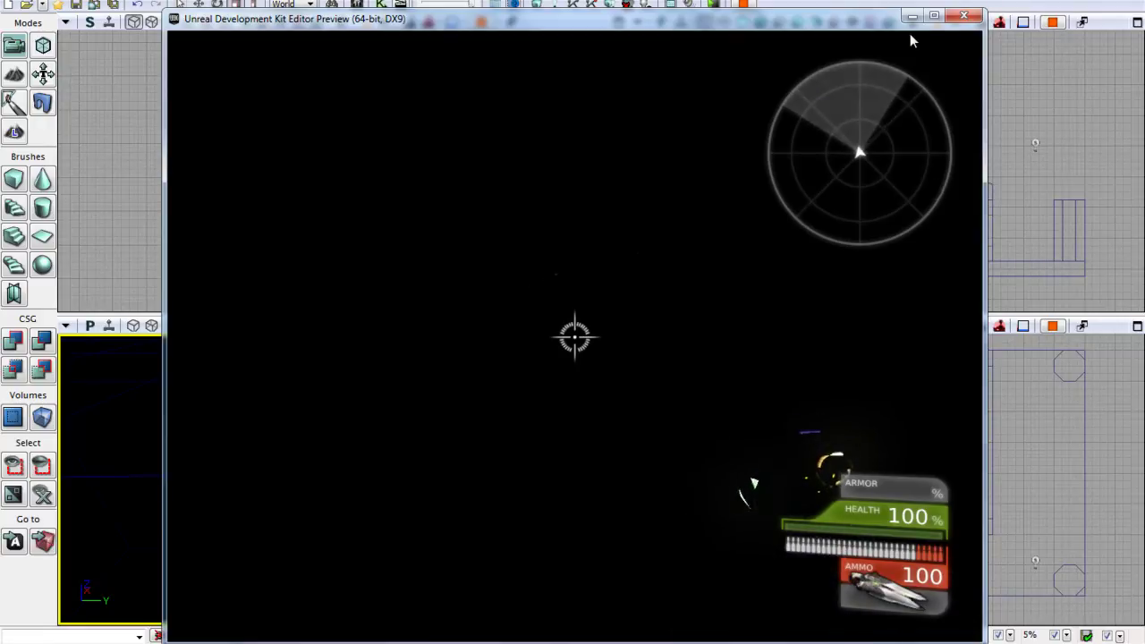